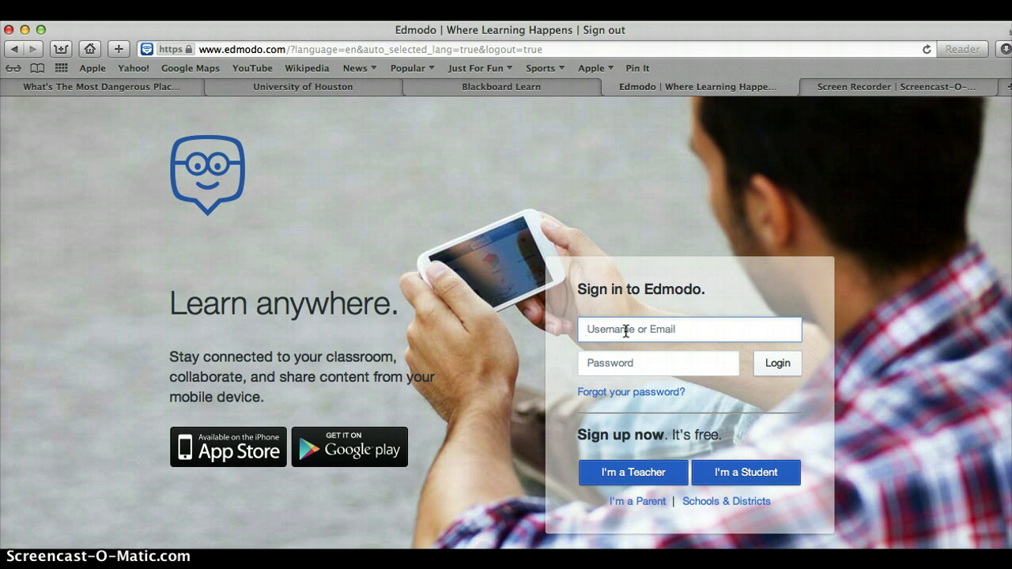
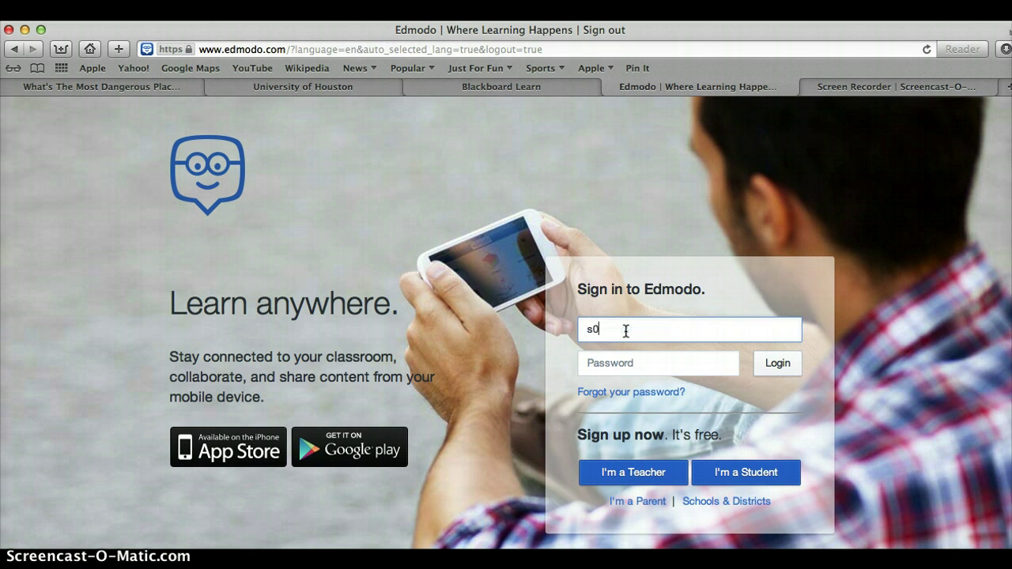
Step: Log in to the Edmodo teacher account by entering the username and password
key(Tab)
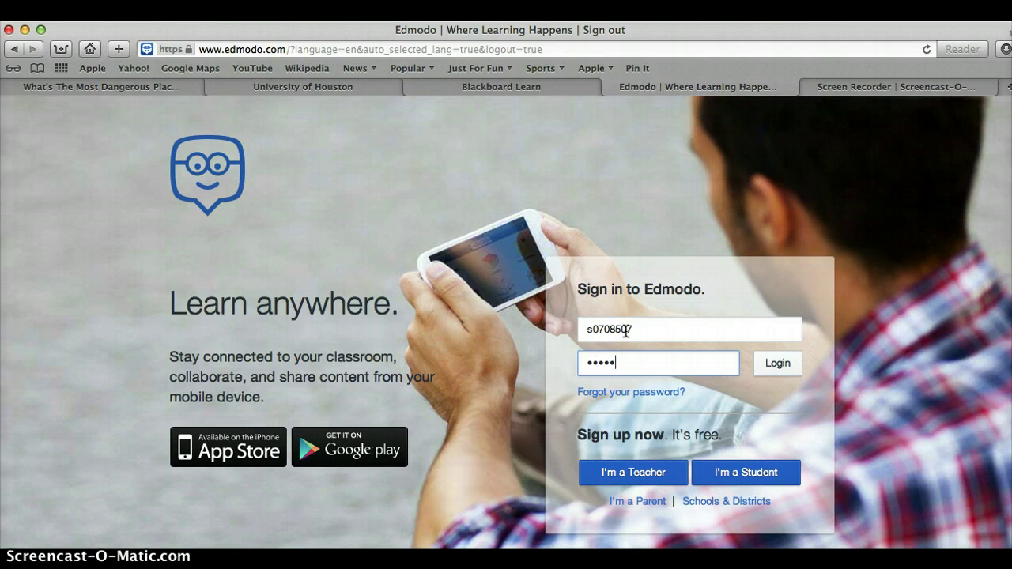
key(Return)
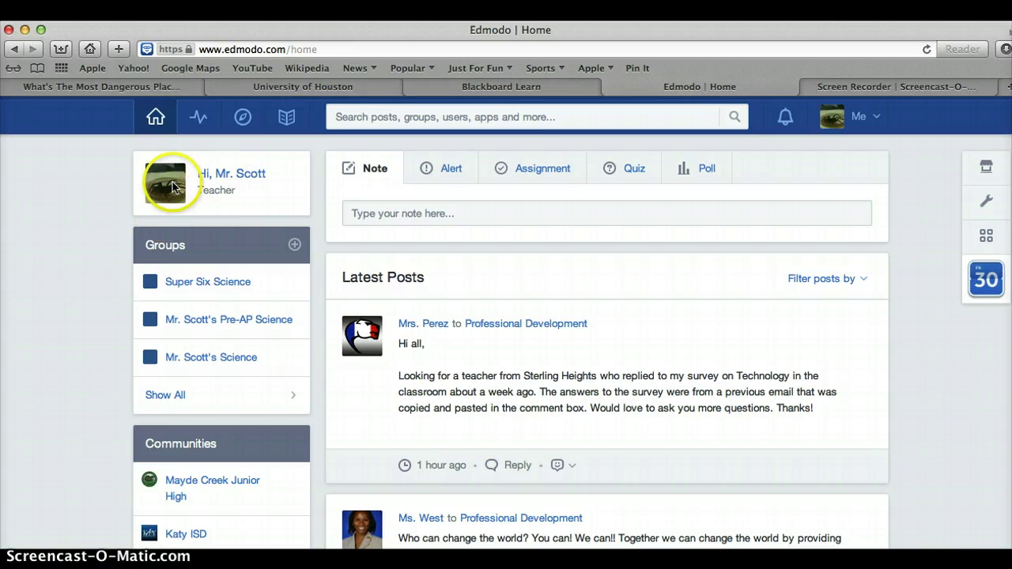
click(237, 175)
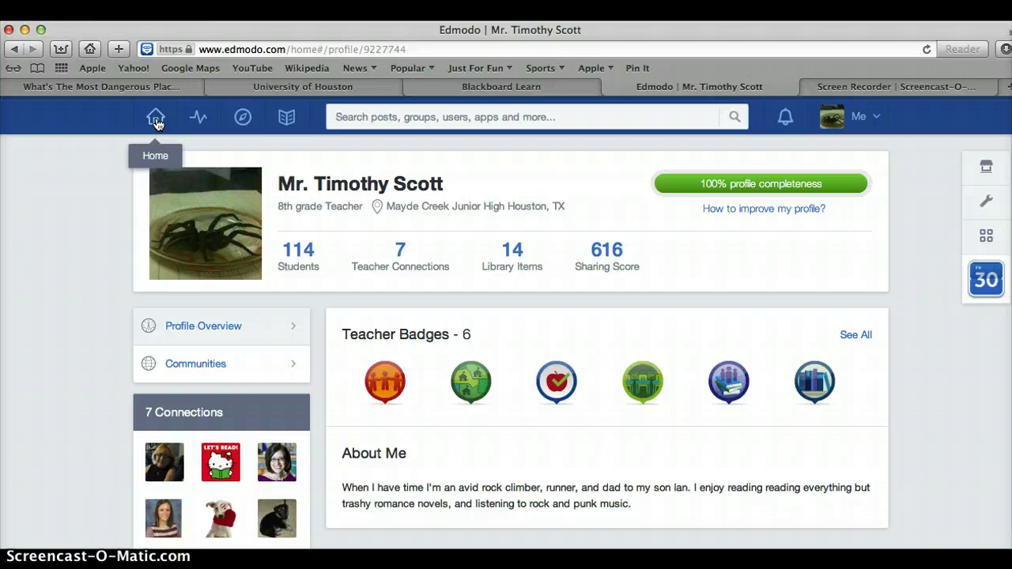
click(156, 118)
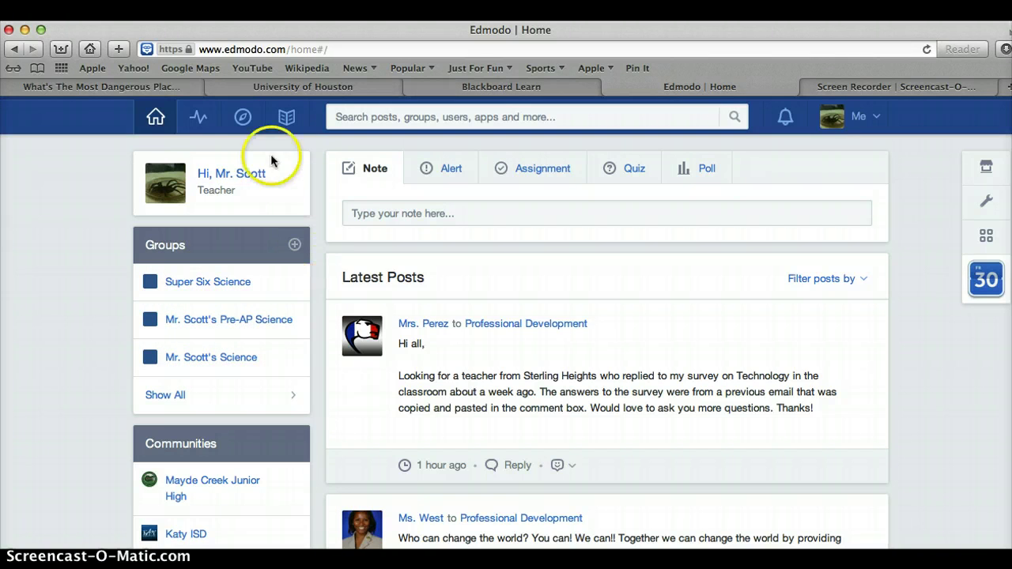
Step: Upload CompanionClassrmActivFM-Ch7-Cartoon.jpg from the Desktop into the Edmodo Library
click(287, 118)
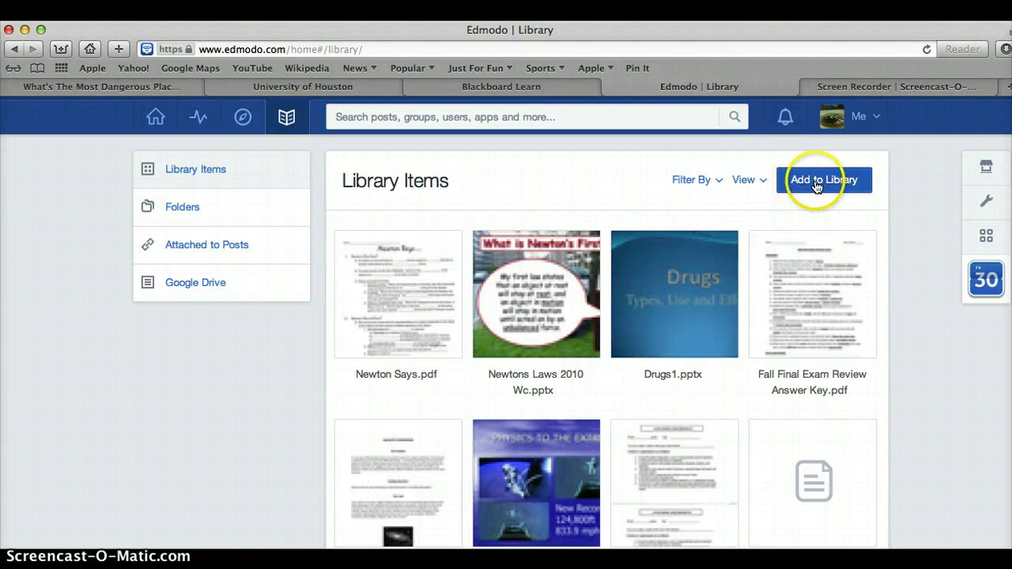
click(817, 184)
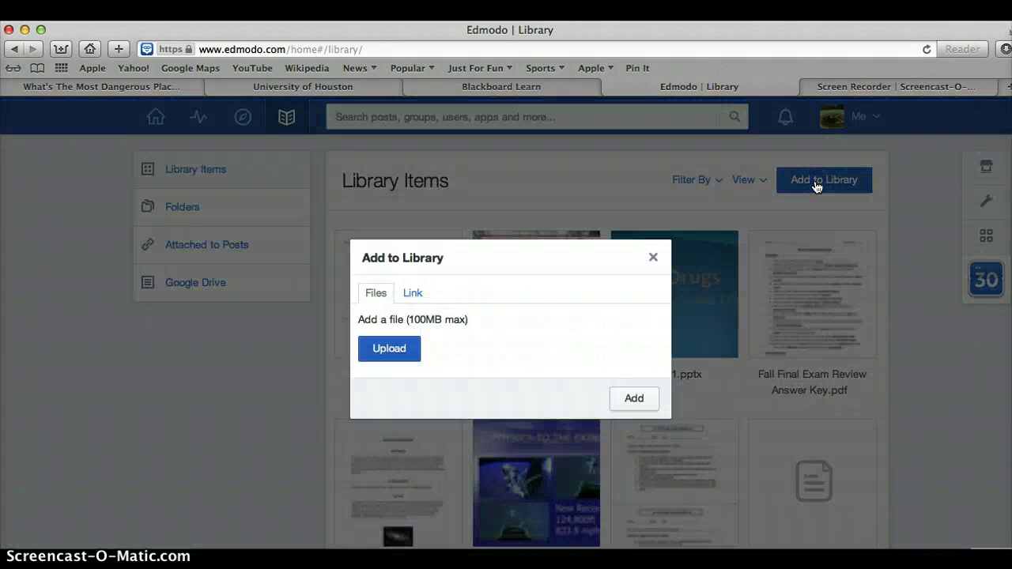
click(394, 351)
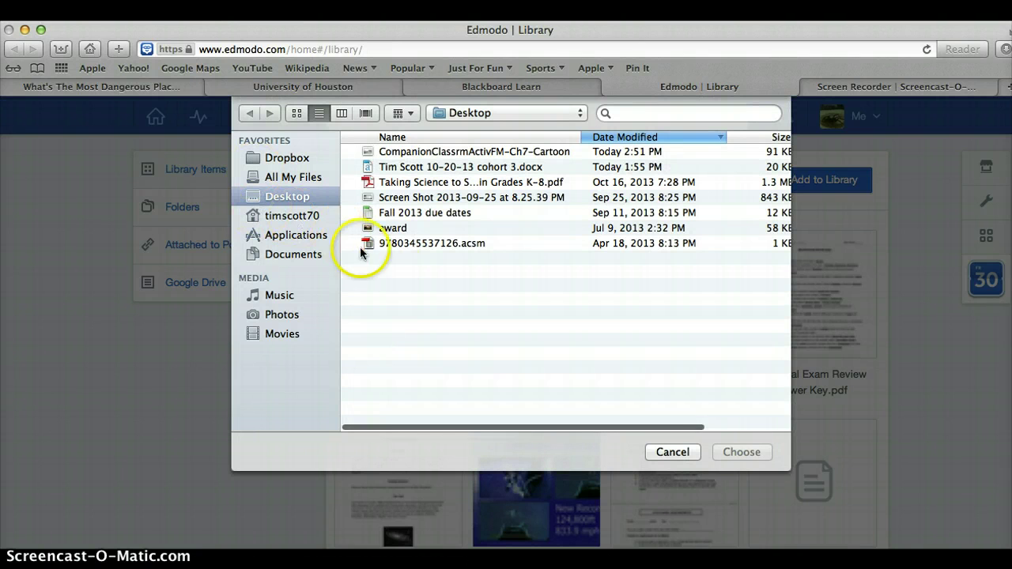
click(447, 153)
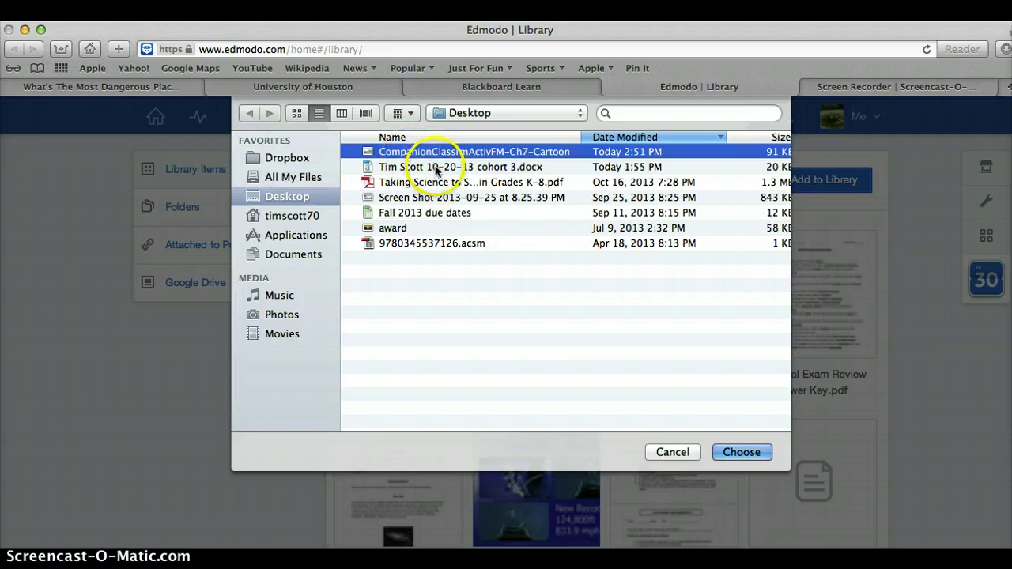
click(744, 456)
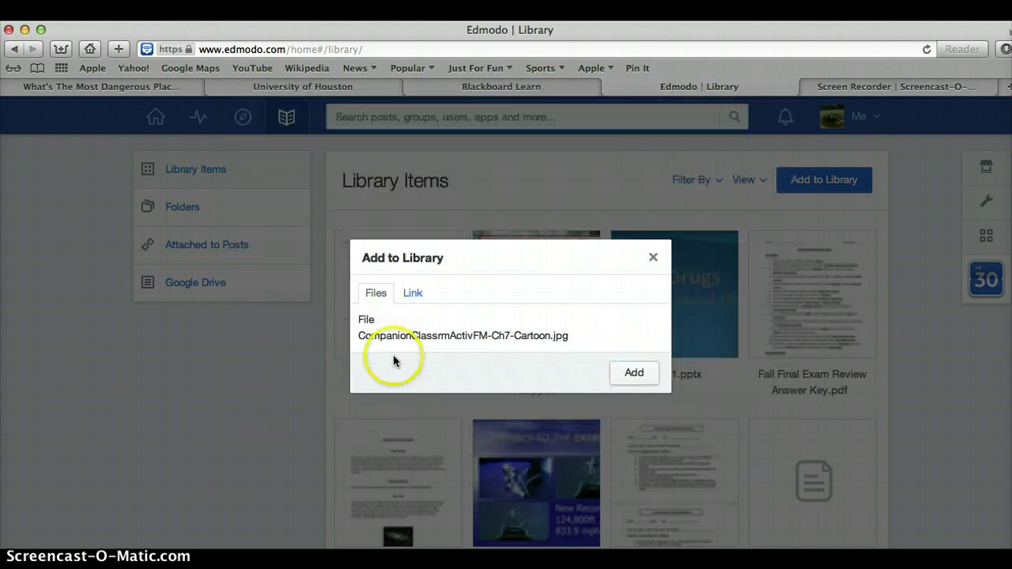
click(633, 373)
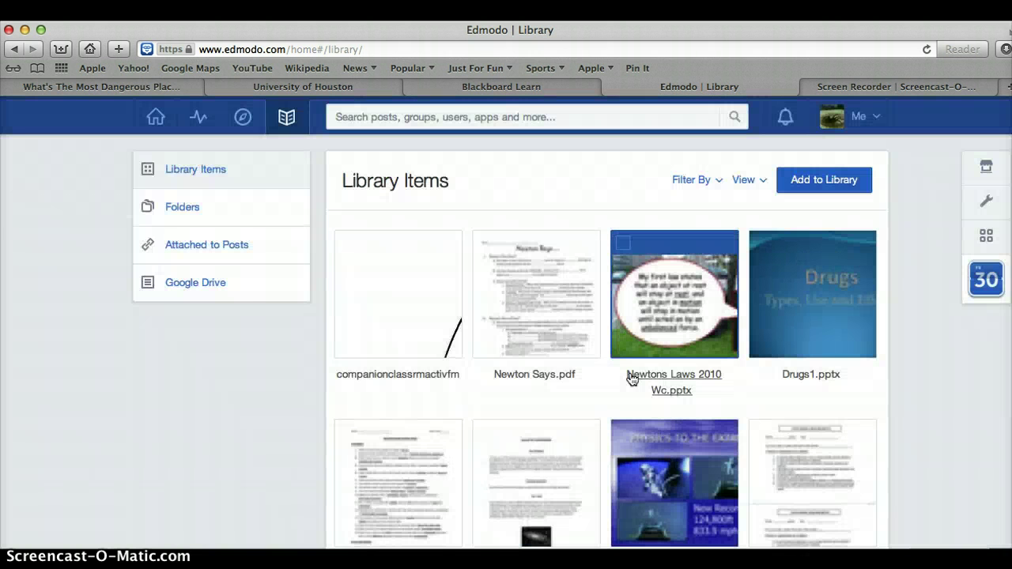
Step: Preview the new companionclassrmactivfm cartoon image, scroll through it, then close the preview
click(414, 317)
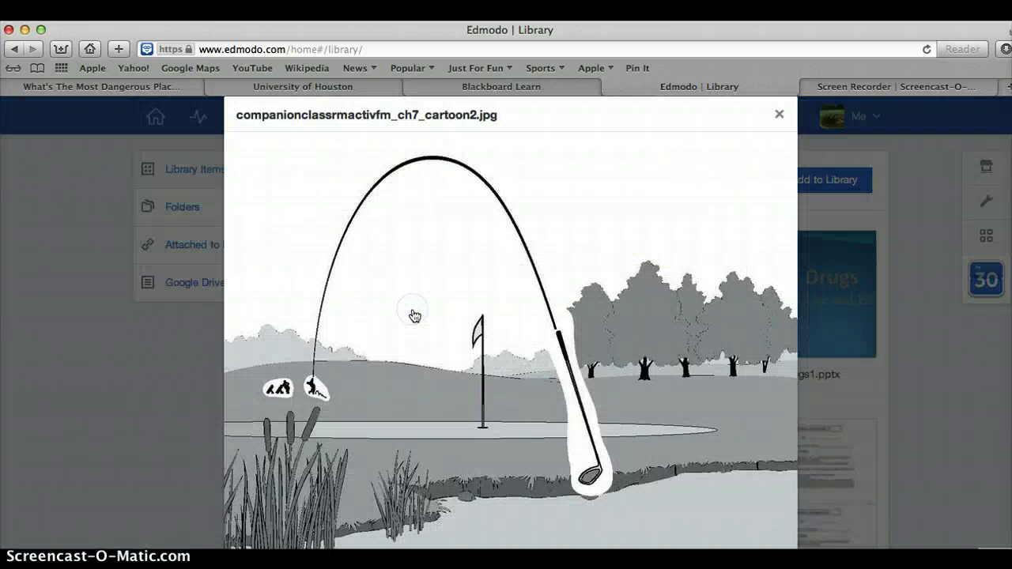
scroll(414, 317, down, 2)
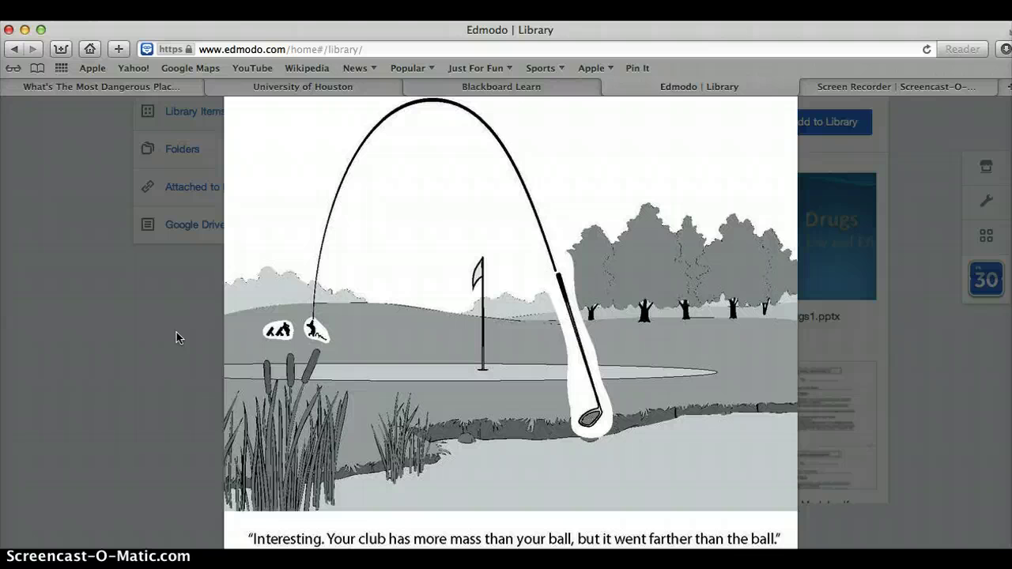
scroll(176, 332, up, 3)
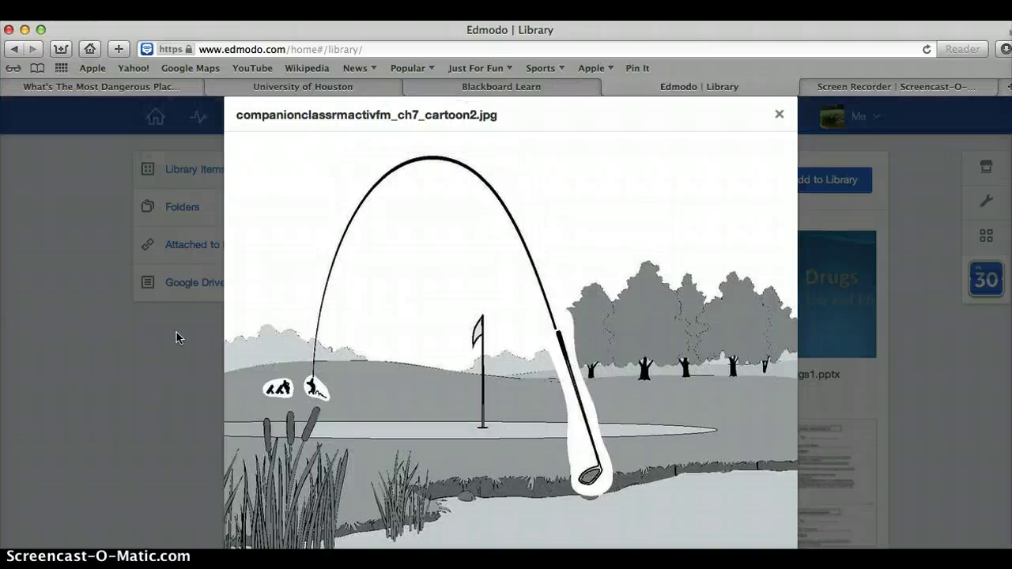
click(779, 117)
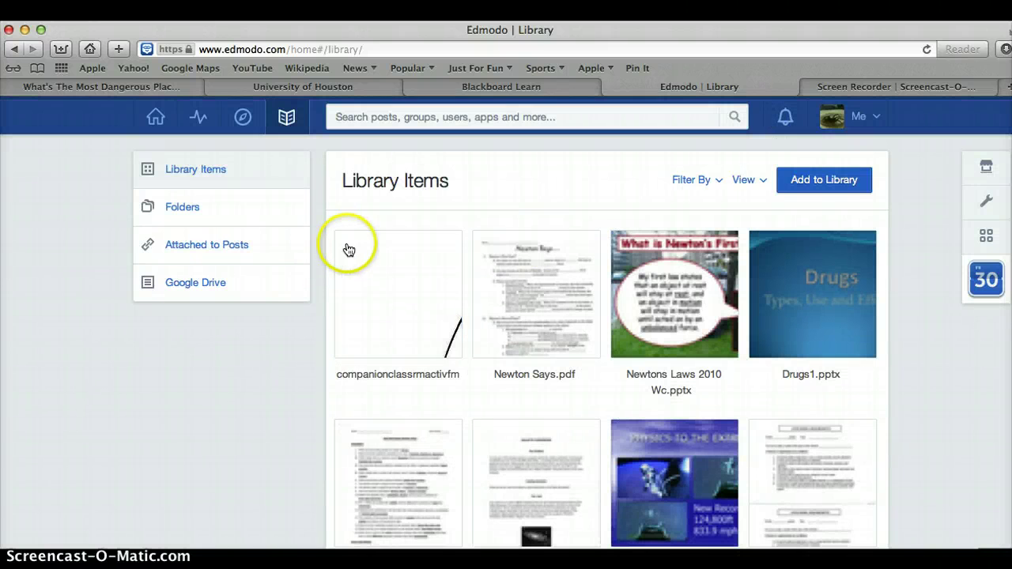
Step: Select the companionclassrmactivfm tile and add it to the Force and Motion folder
click(348, 244)
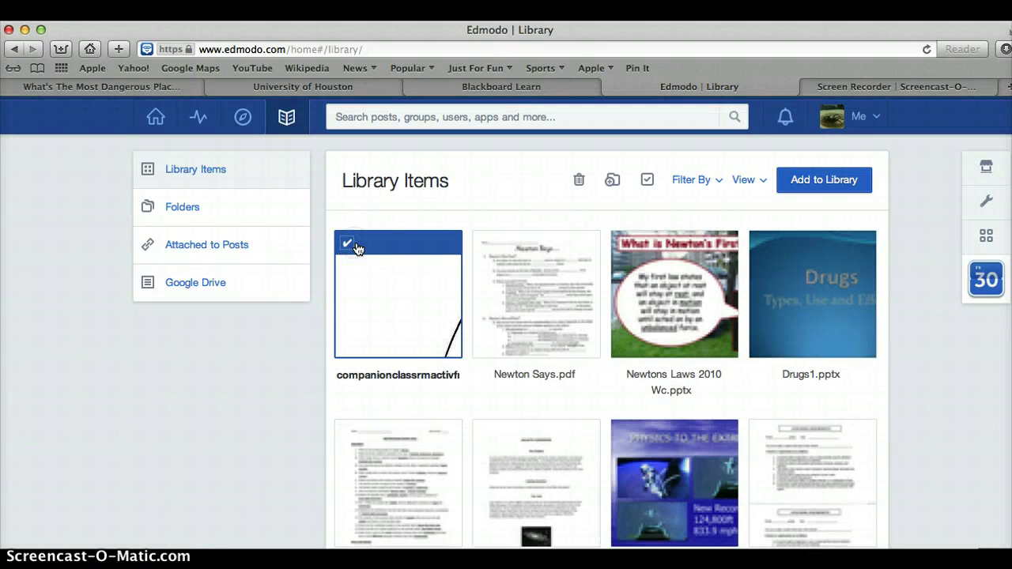
click(612, 183)
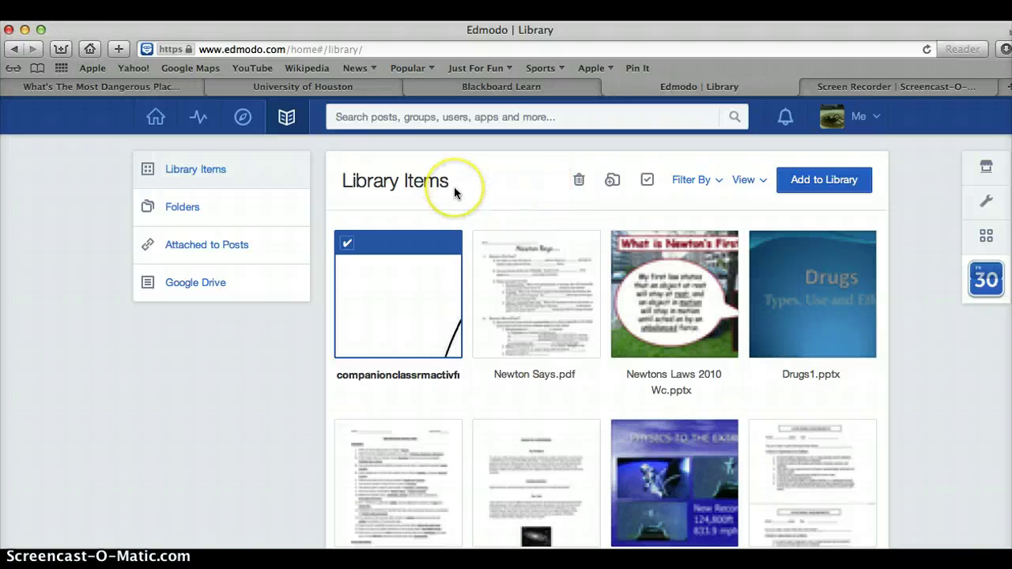
click(615, 182)
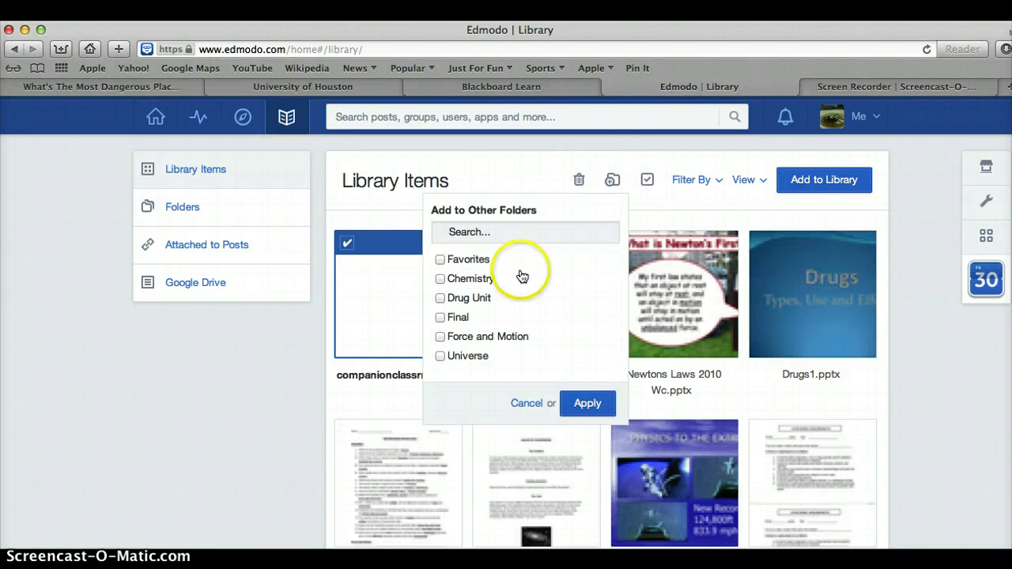
click(440, 338)
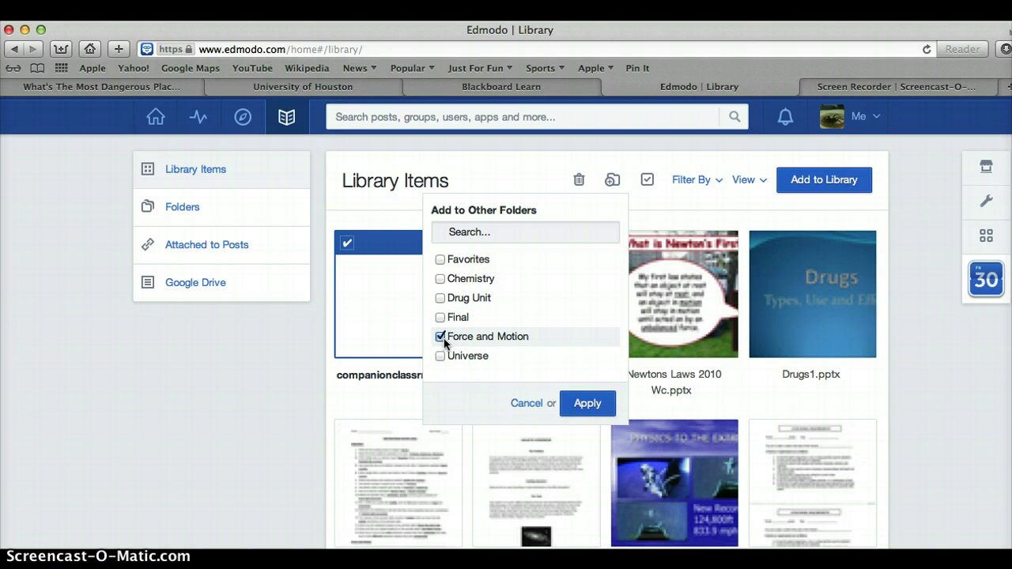
click(588, 404)
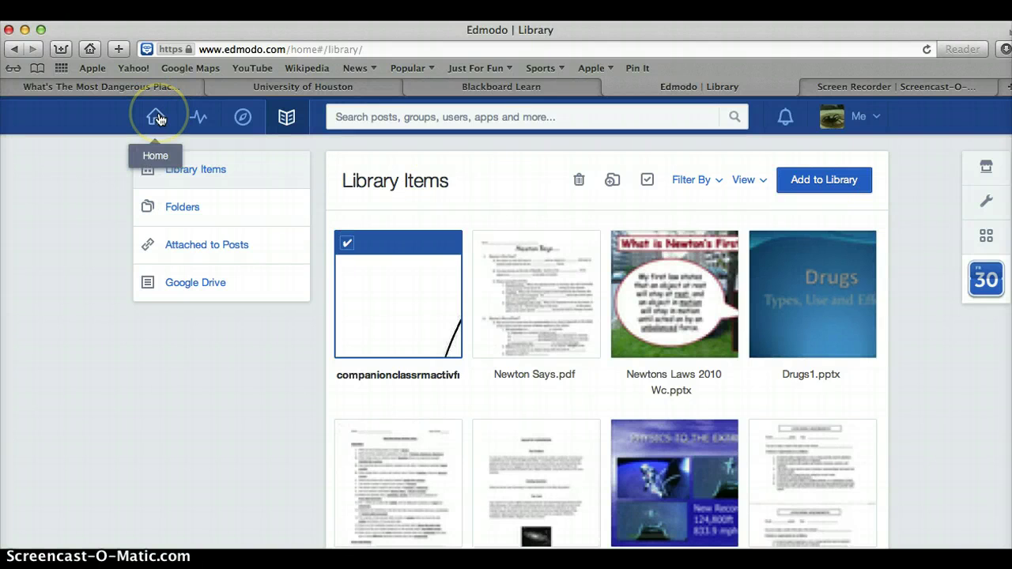
click(166, 201)
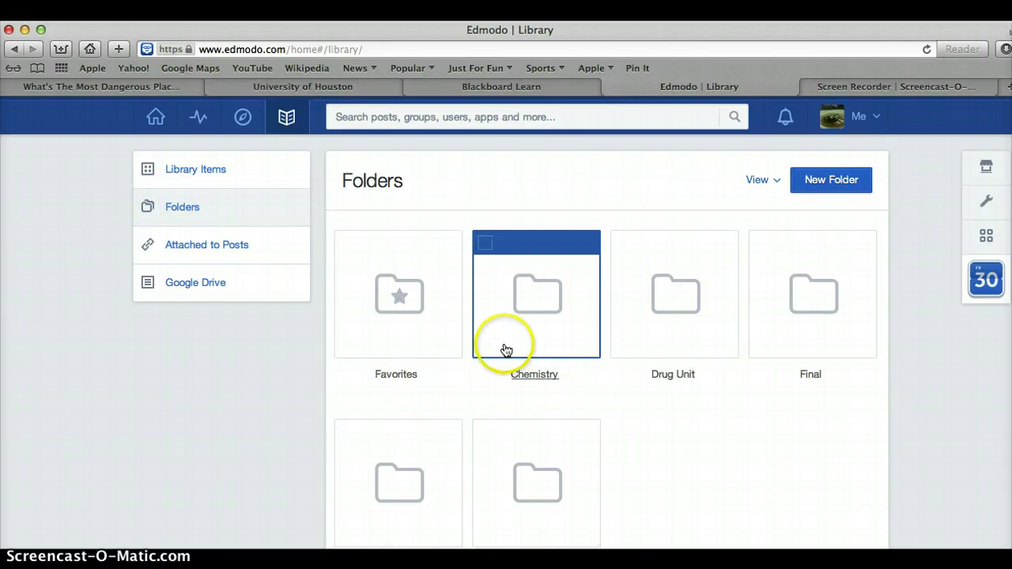
scroll(509, 356, down, 3)
click(410, 373)
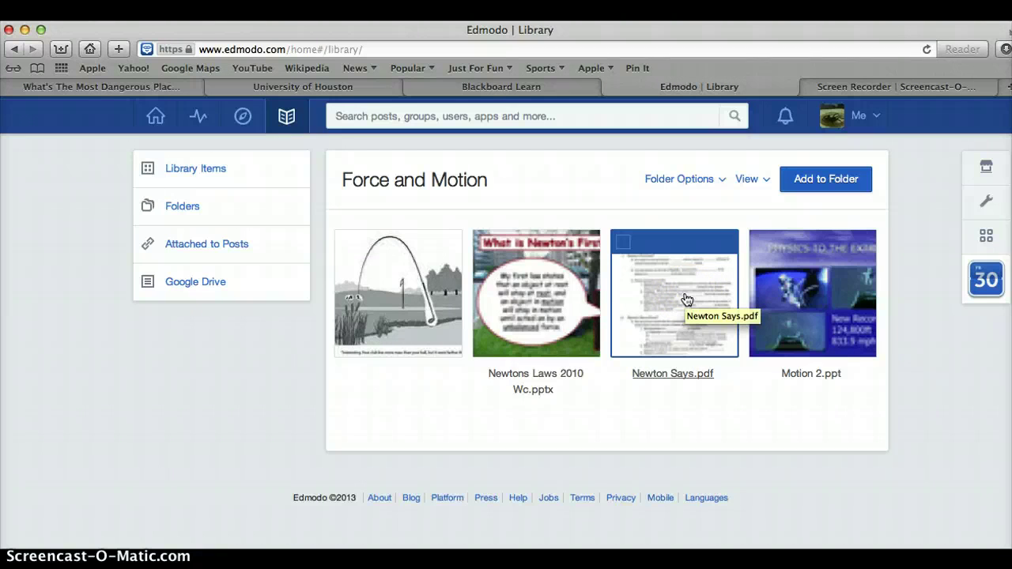
click(546, 283)
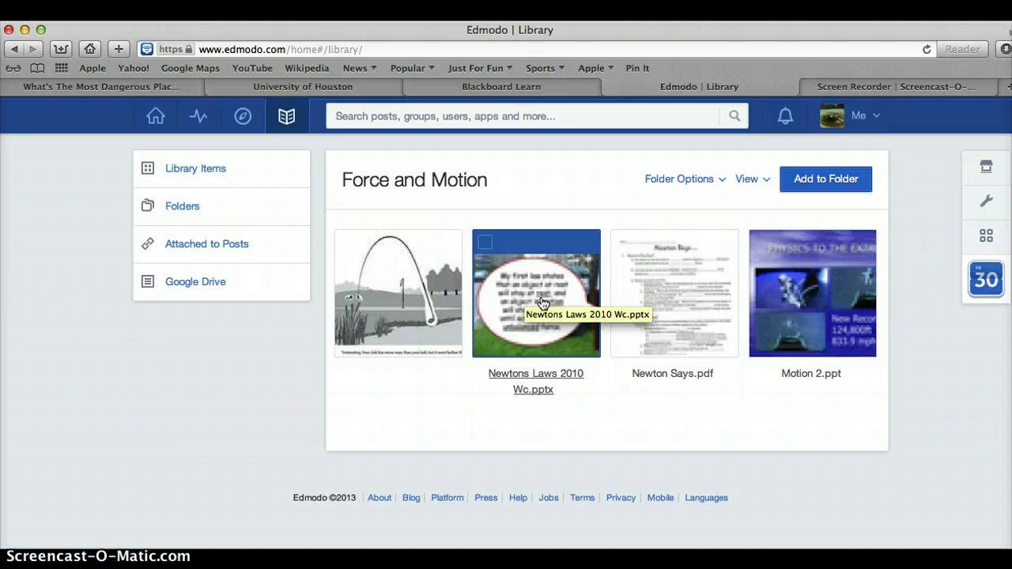
click(710, 289)
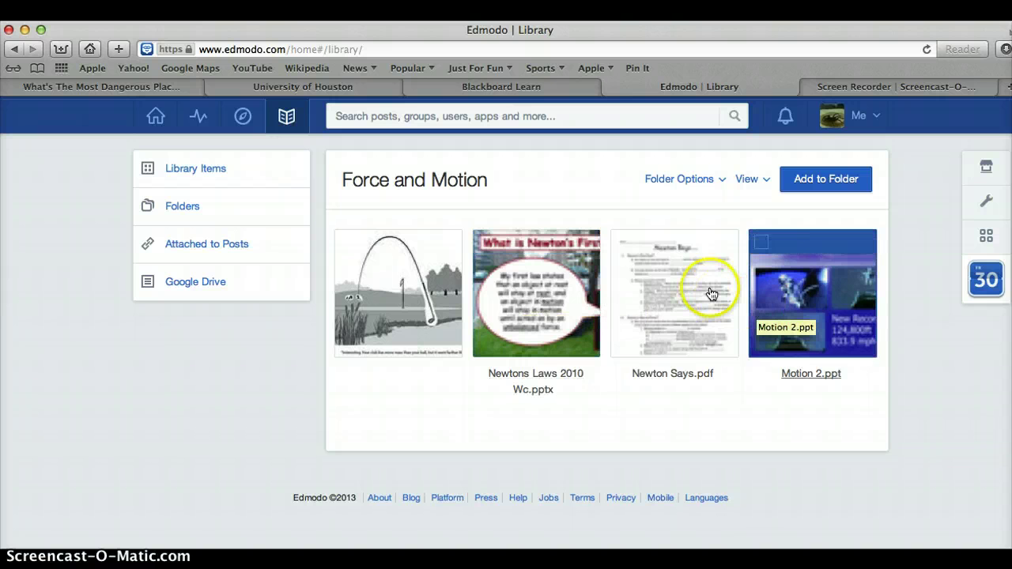
click(686, 325)
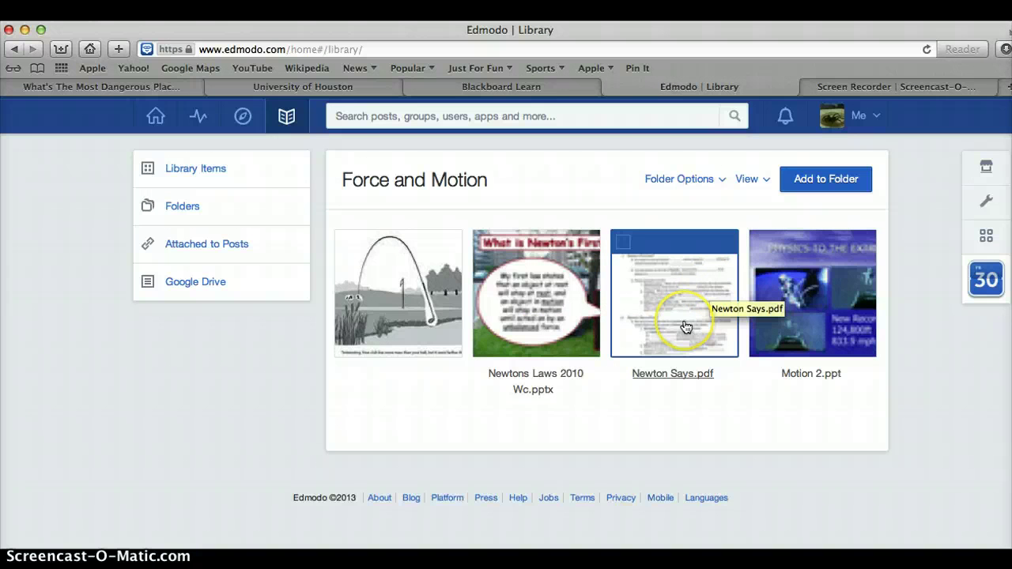
click(679, 305)
click(676, 299)
click(593, 283)
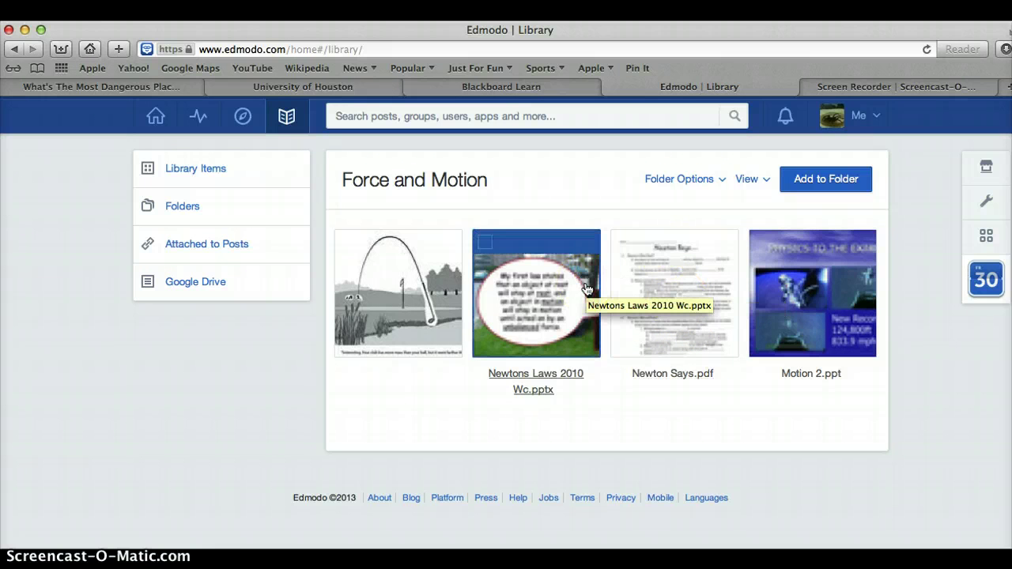
click(701, 261)
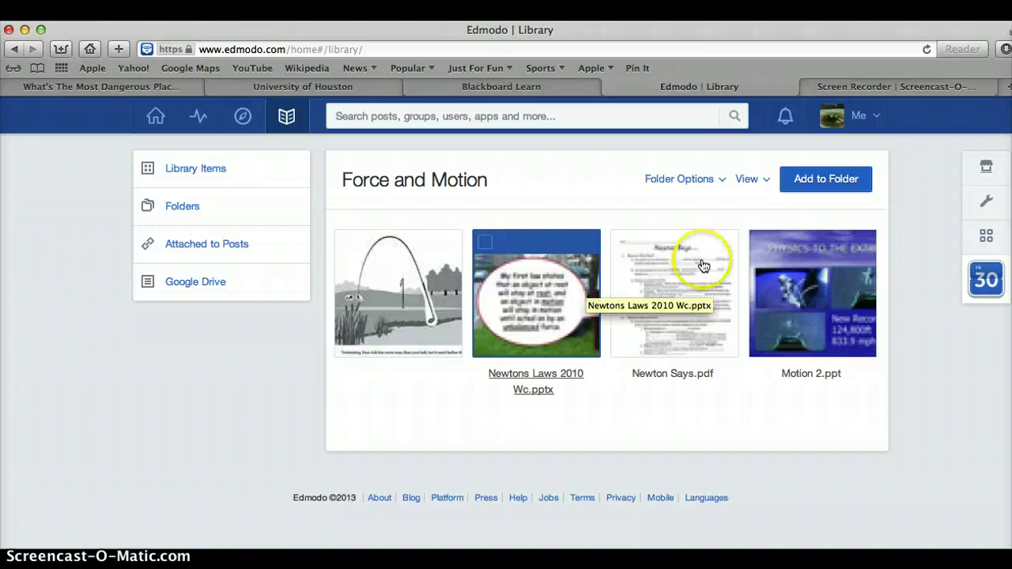
click(823, 311)
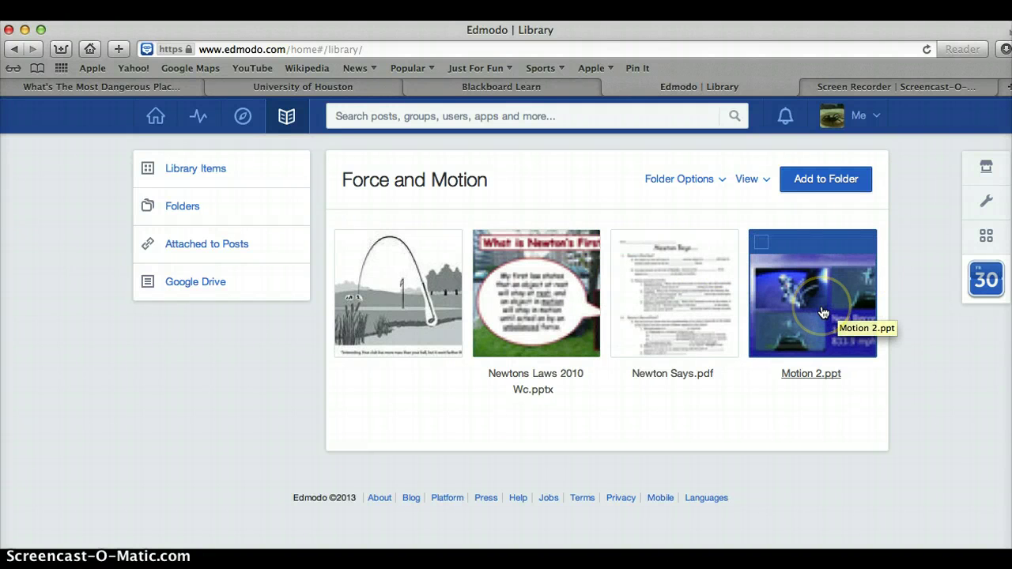
click(717, 312)
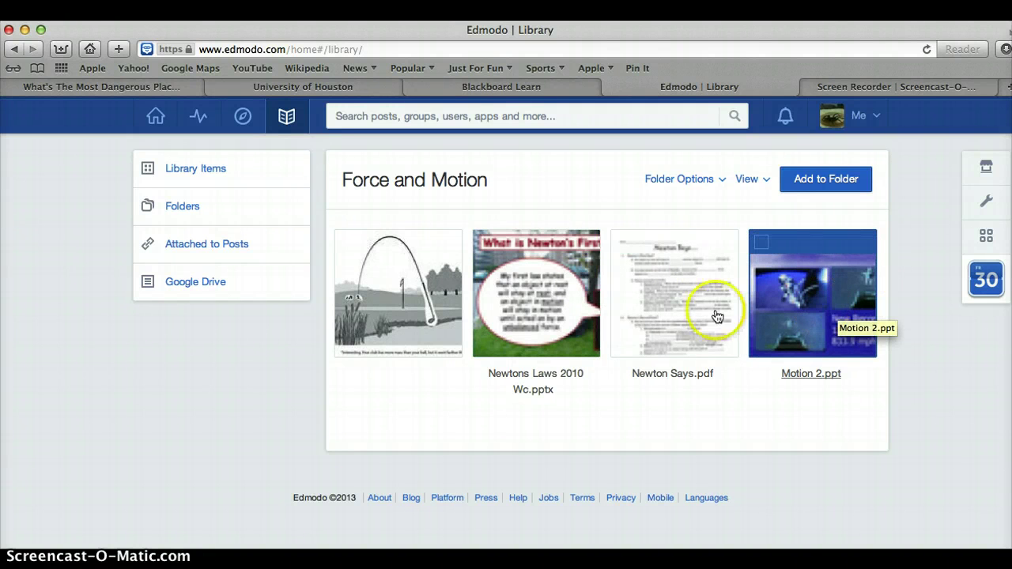
click(647, 304)
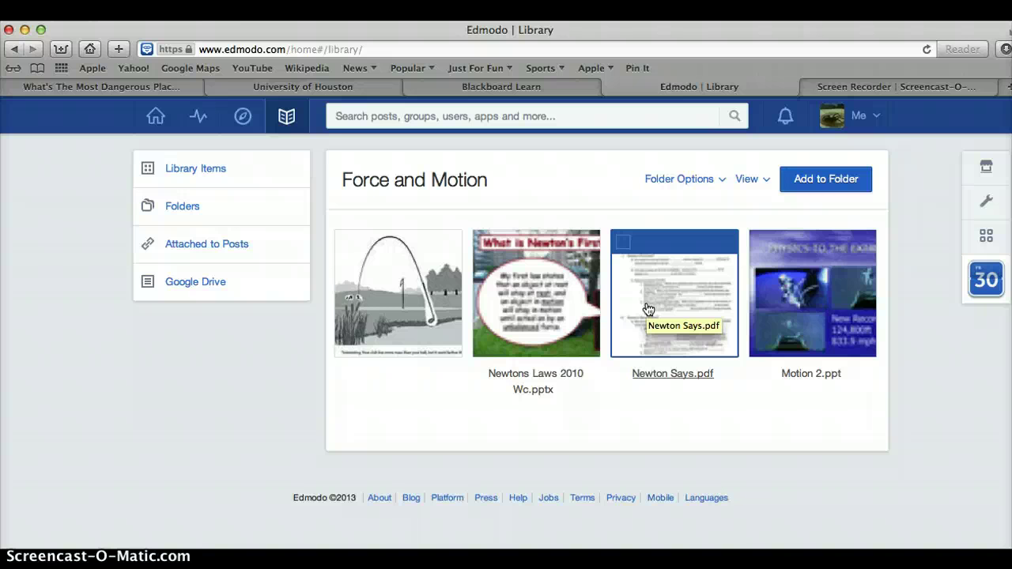
click(650, 303)
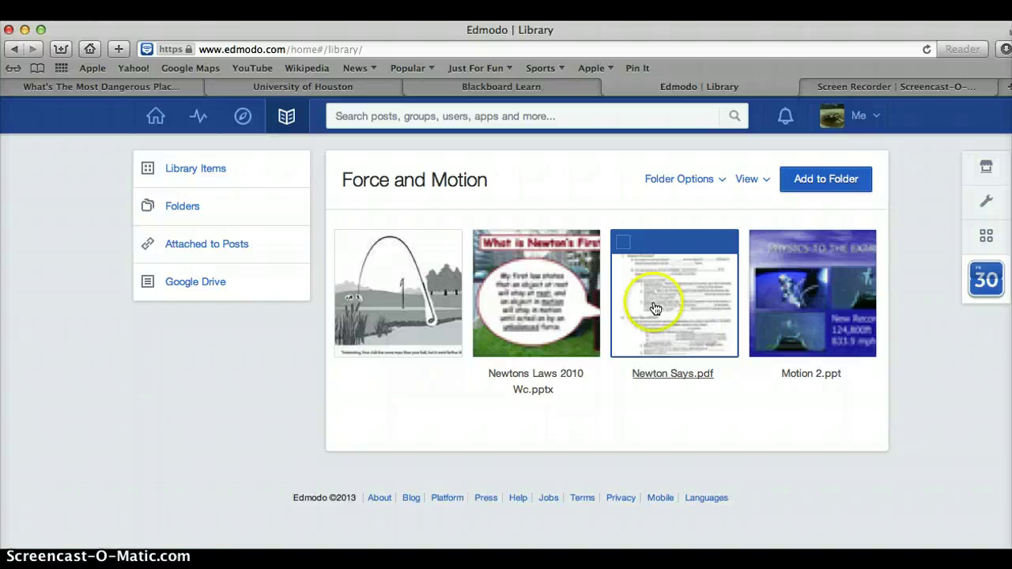
click(551, 299)
Step: Return to the Edmodo Home page with the Groups list
click(157, 119)
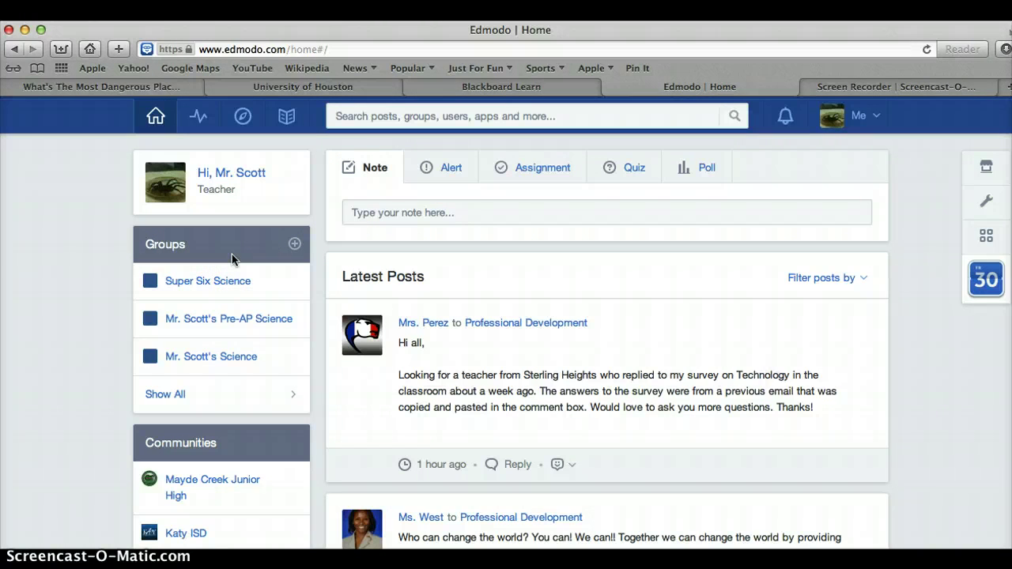
Step: Create group 'iSMART' for Higher Education, Professional Development, Edmodo Training and submit step one
click(295, 244)
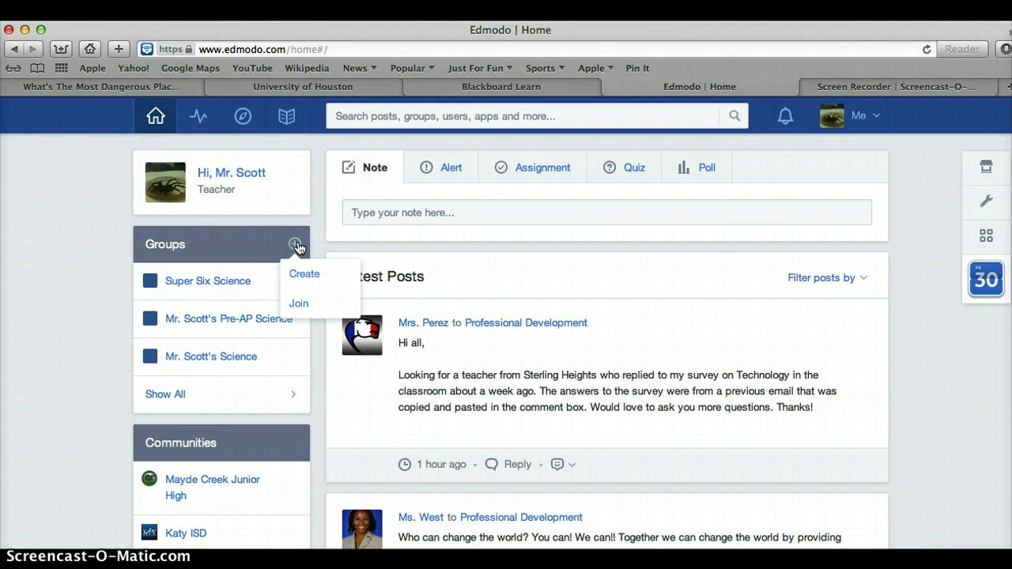
click(302, 275)
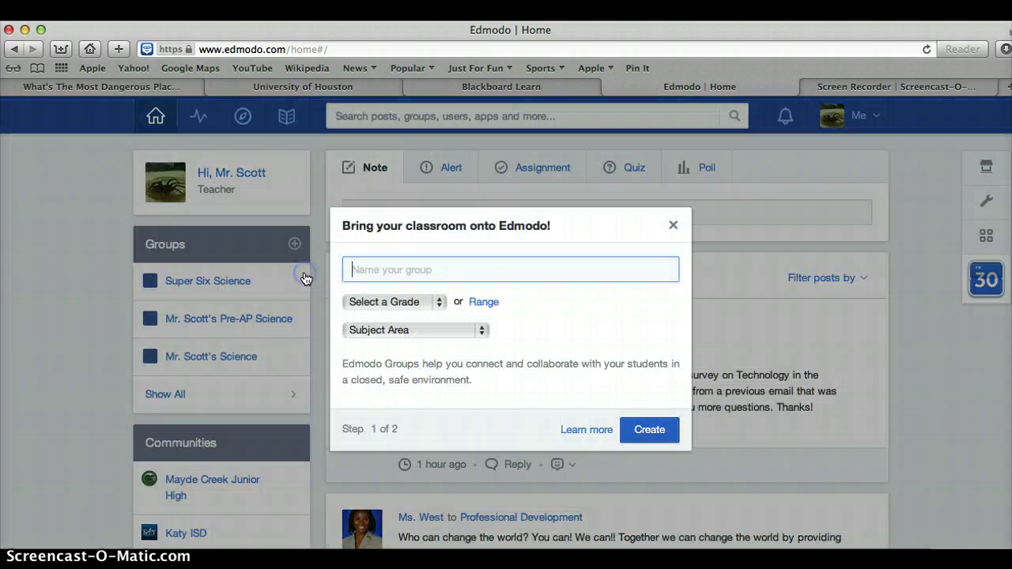
click(327, 277)
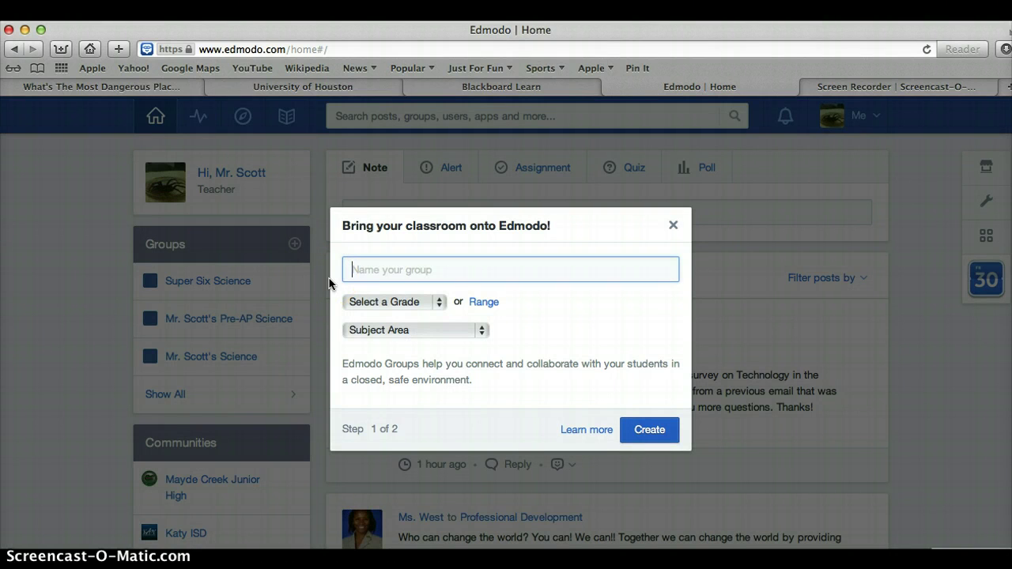
text(iSM)
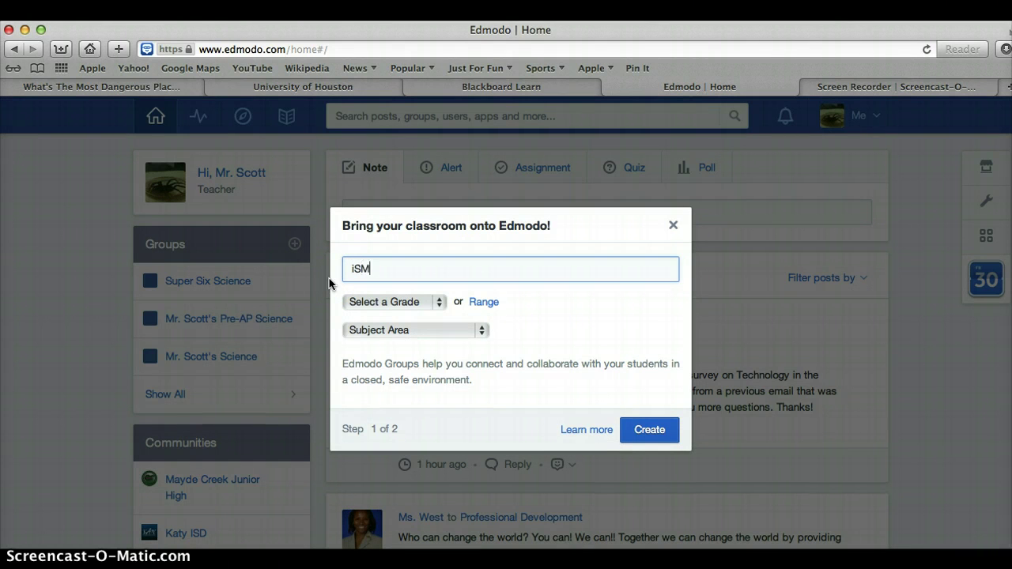
text(ART)
click(388, 304)
click(439, 302)
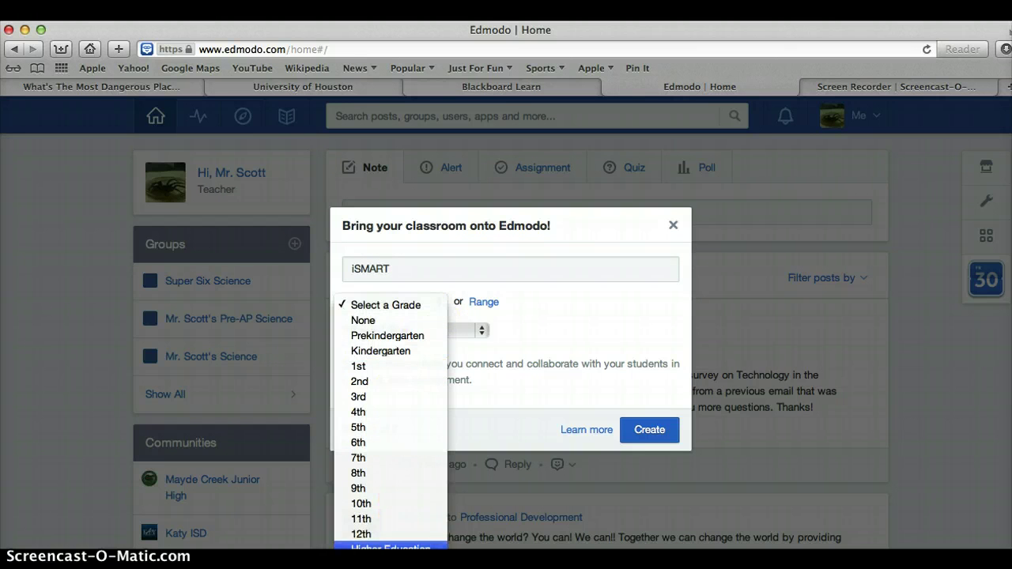
click(387, 545)
click(481, 330)
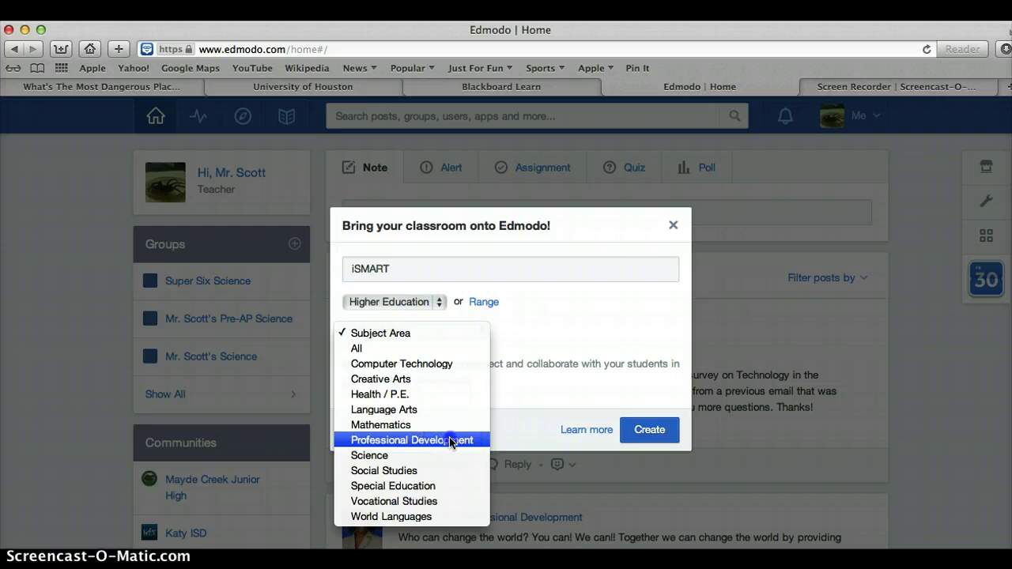
click(449, 439)
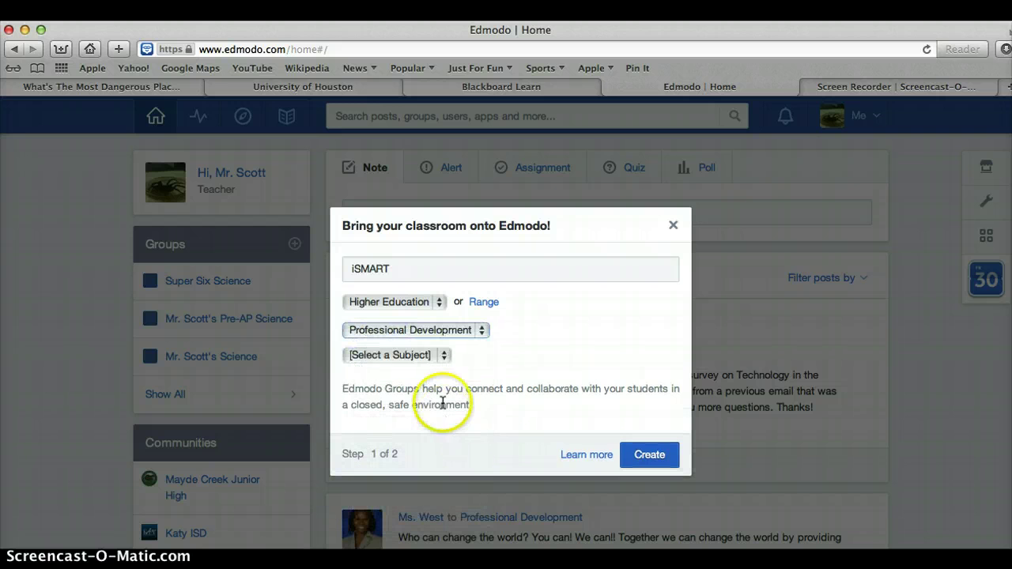
click(441, 355)
drag(441, 358, 421, 388)
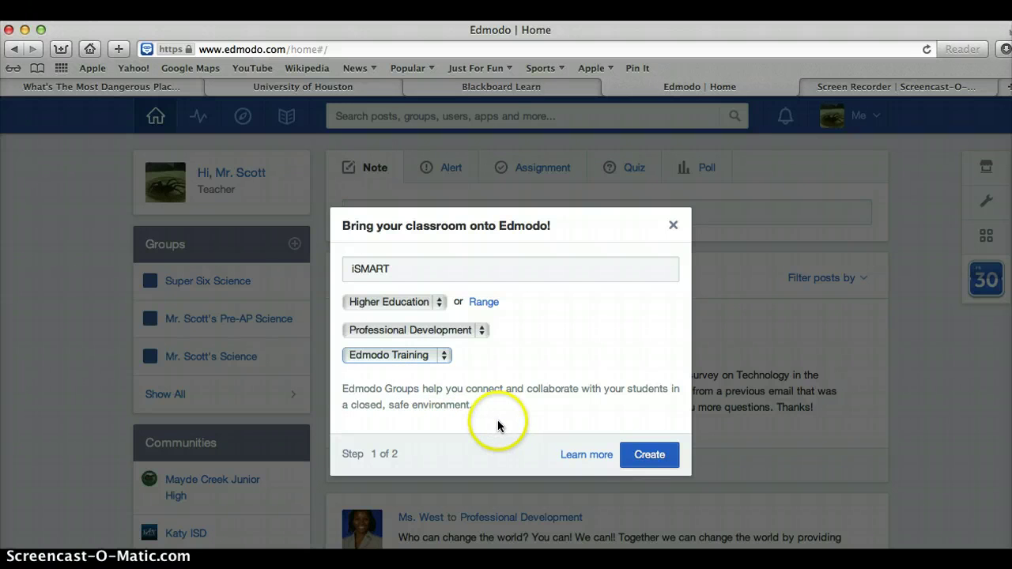
click(649, 457)
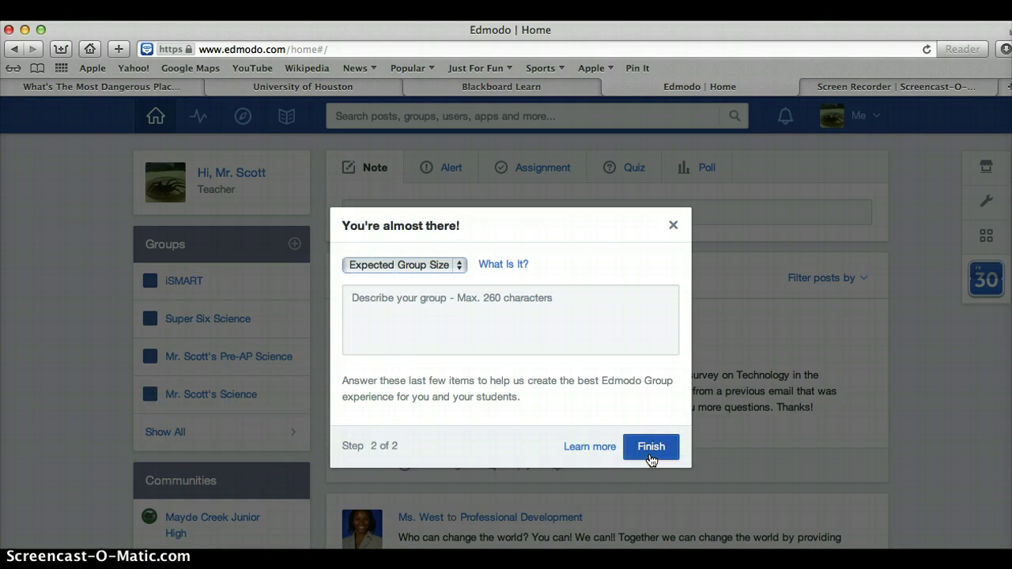
Step: Set group size 26+, describe it as 'Collaborative group of teachers learning Edmodo.', and finish
click(459, 266)
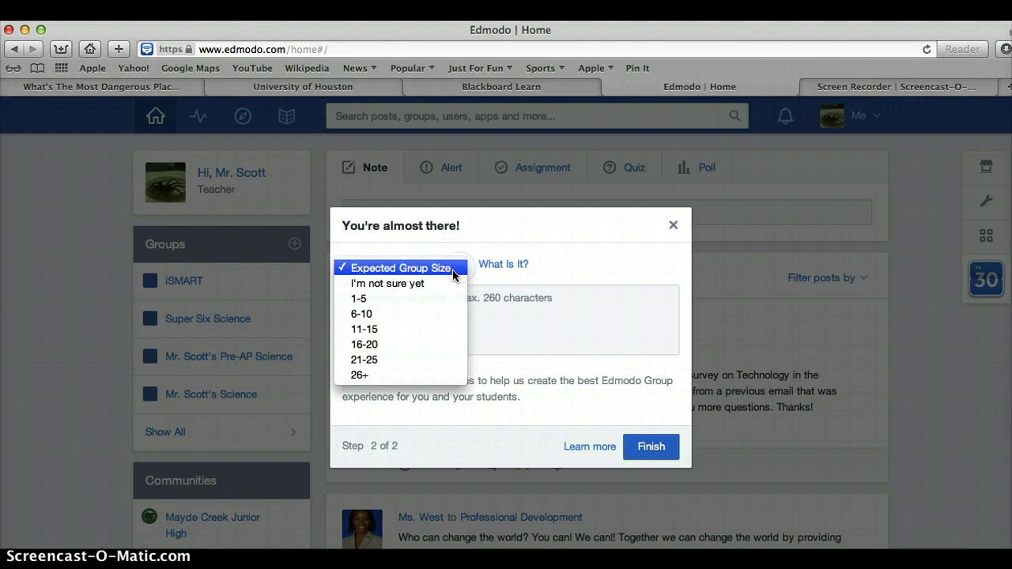
click(410, 357)
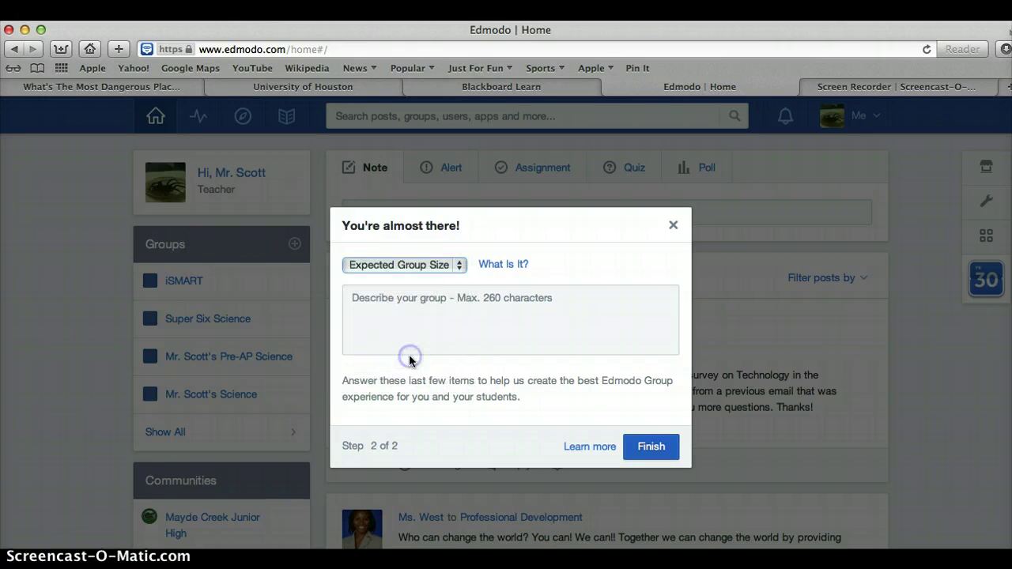
click(457, 266)
click(434, 286)
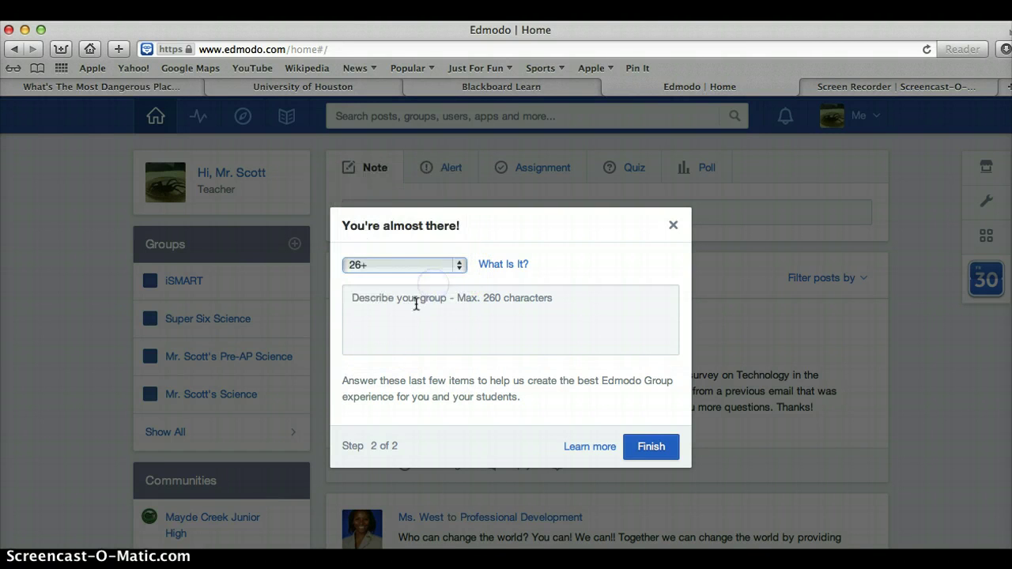
click(413, 308)
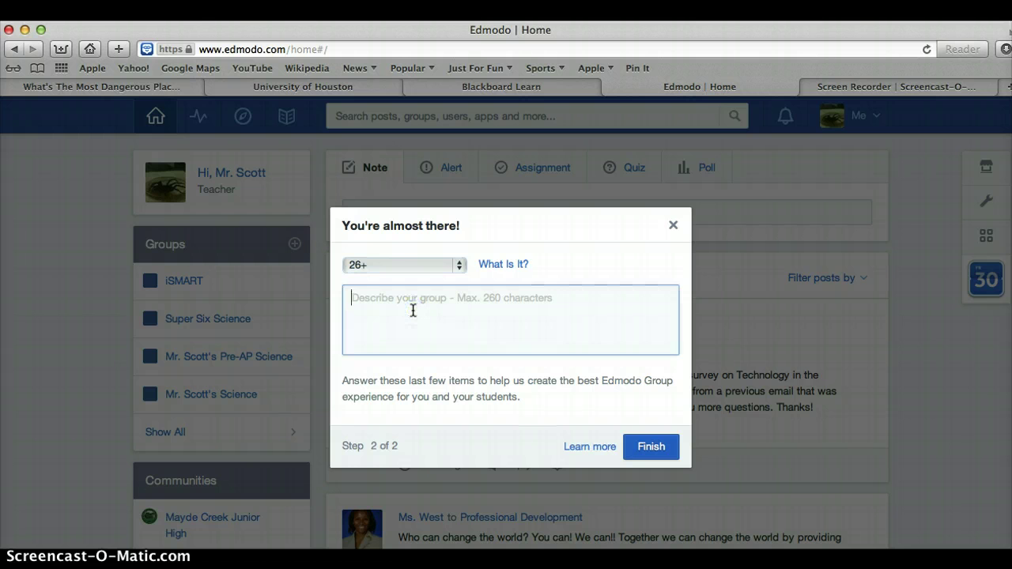
text(Colla)
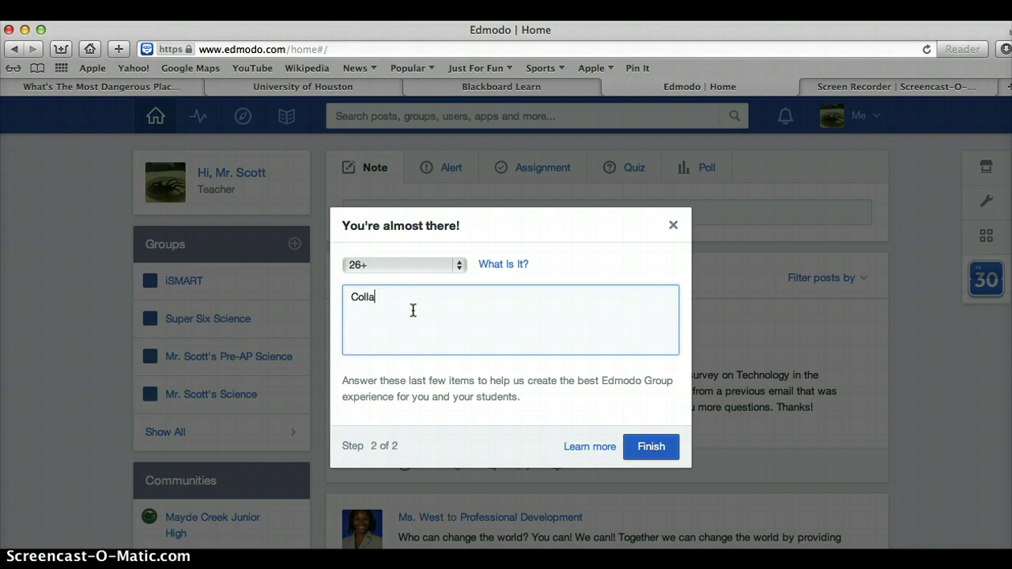
text(borative group of teachers learning)
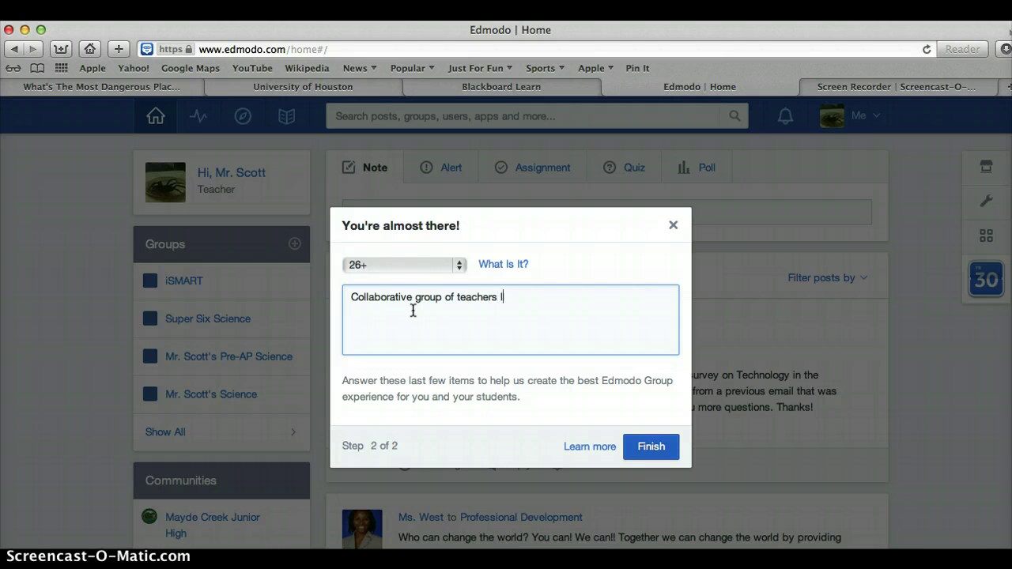
text( Edmodo.)
click(651, 449)
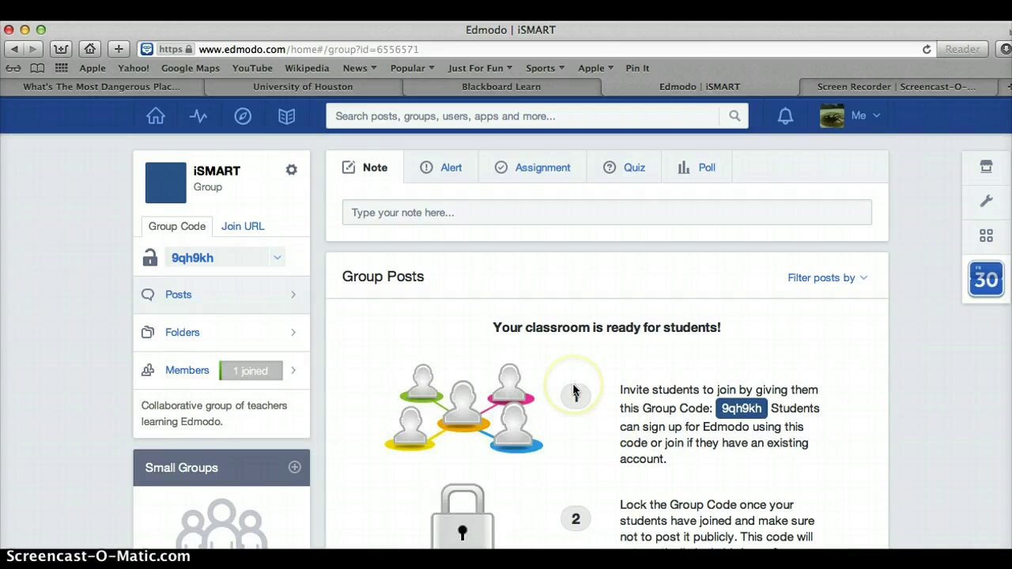
scroll(575, 392, down, 2)
scroll(574, 389, up, 2)
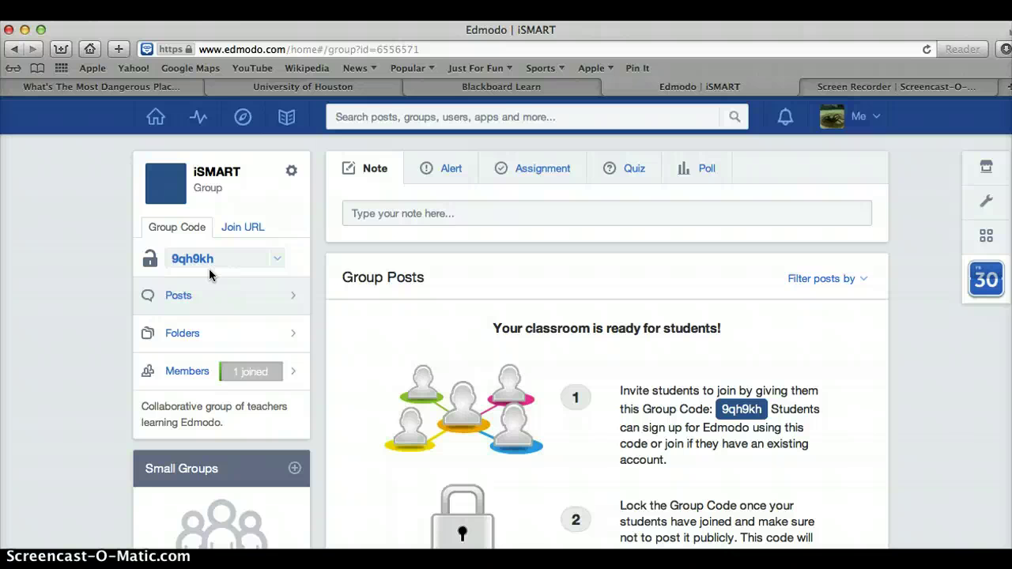
drag(210, 270, 350, 282)
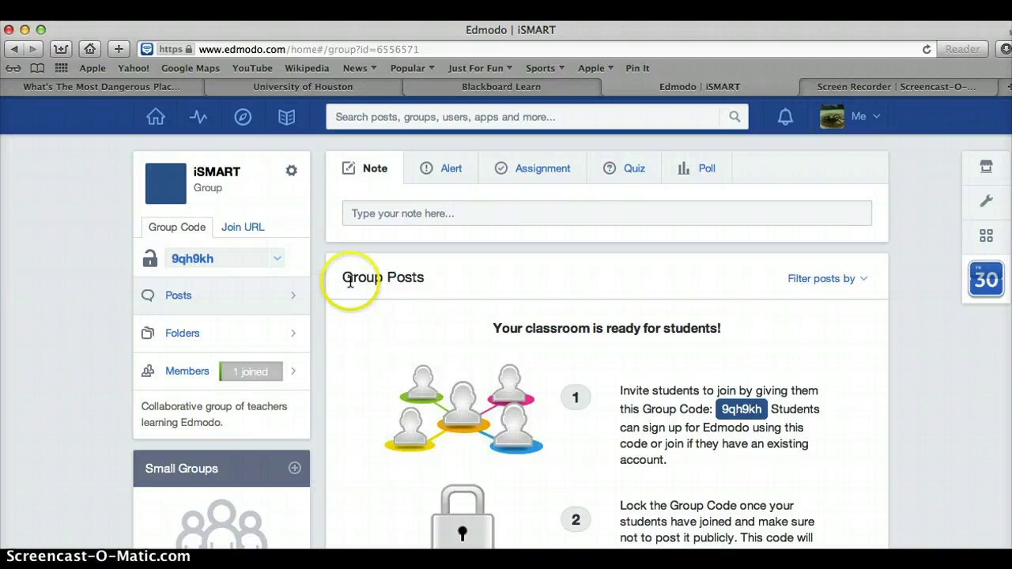
Step: Write 'Cool video' in a new note to the iSMART group
click(481, 224)
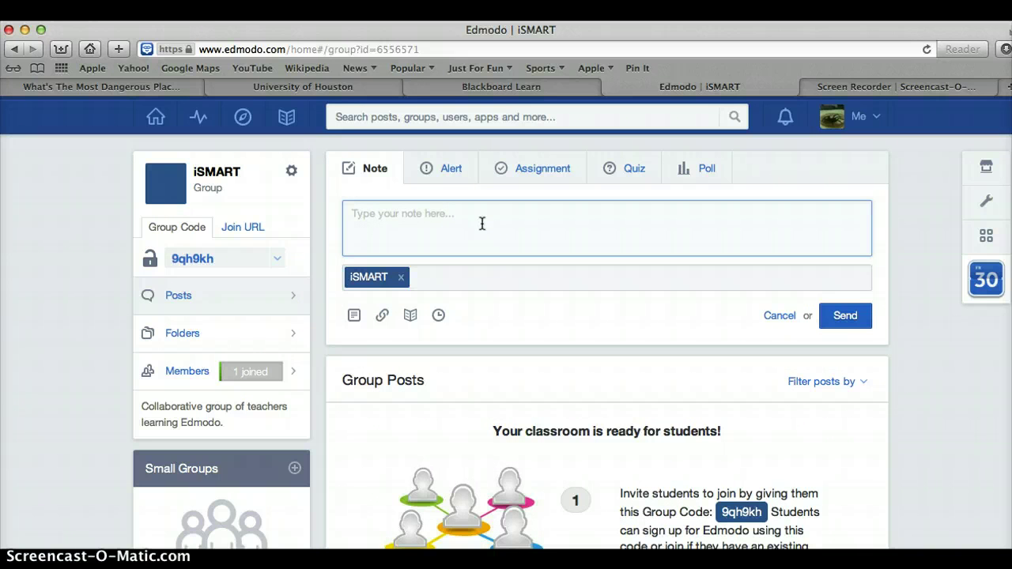
text(Coll)
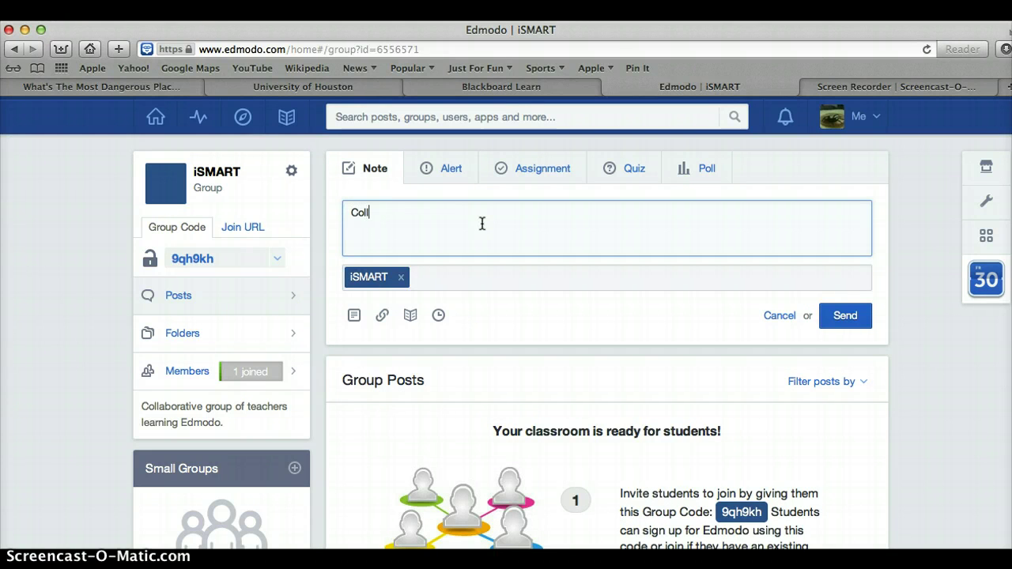
text(ol video)
Step: Copy the YouTube video's URL from the browser address bar
click(79, 89)
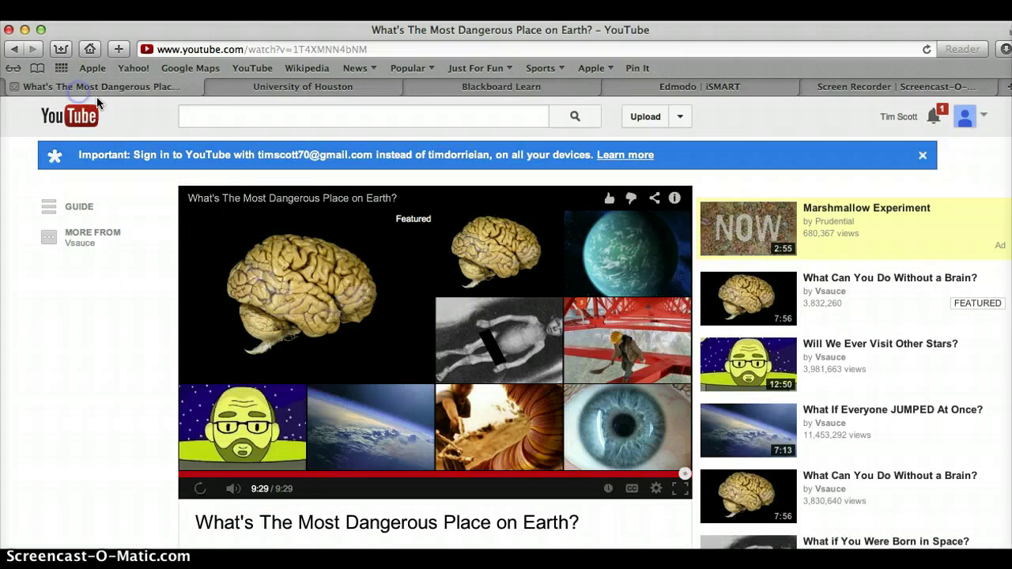
click(261, 52)
right_click(261, 52)
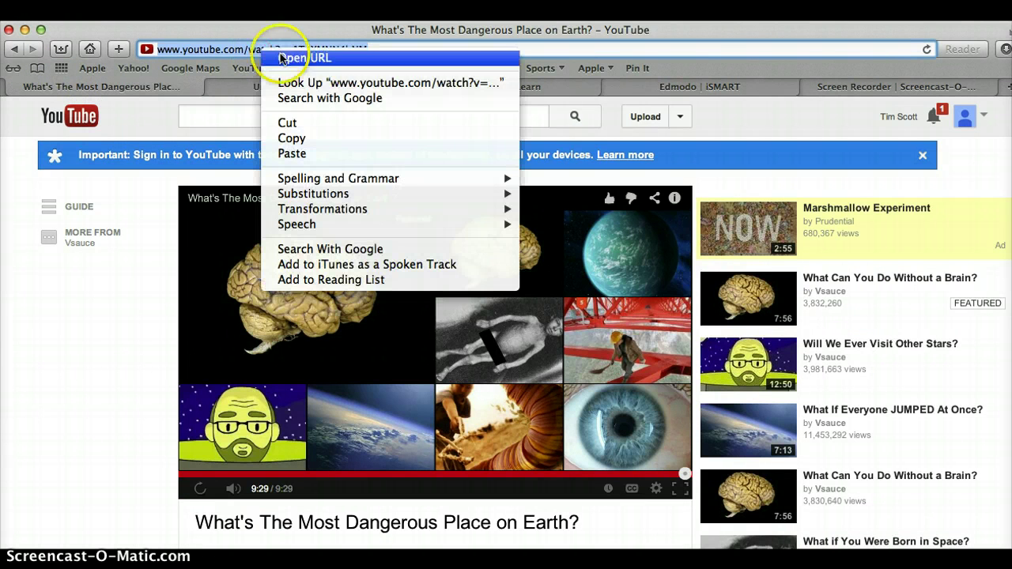
click(316, 143)
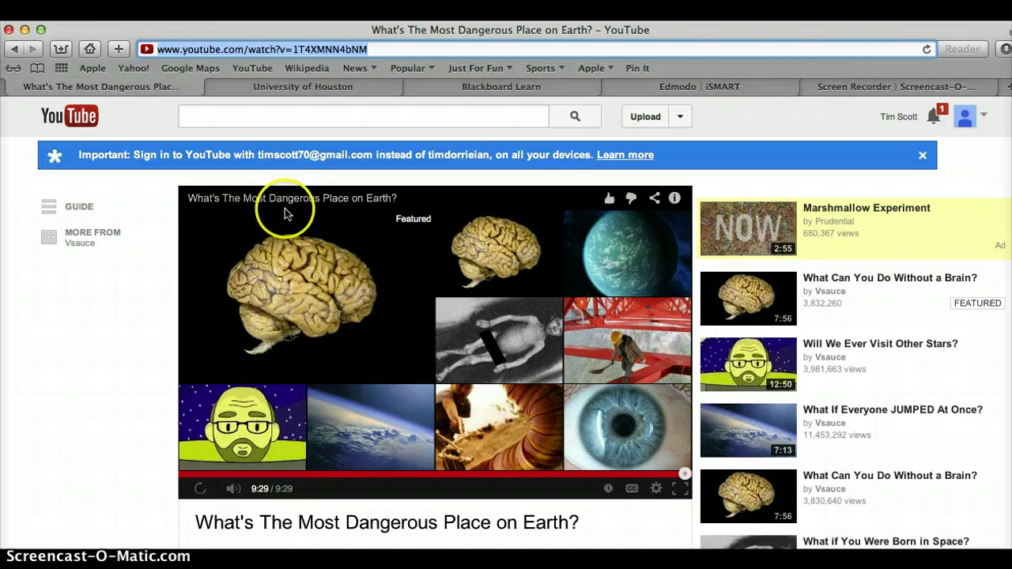
click(690, 87)
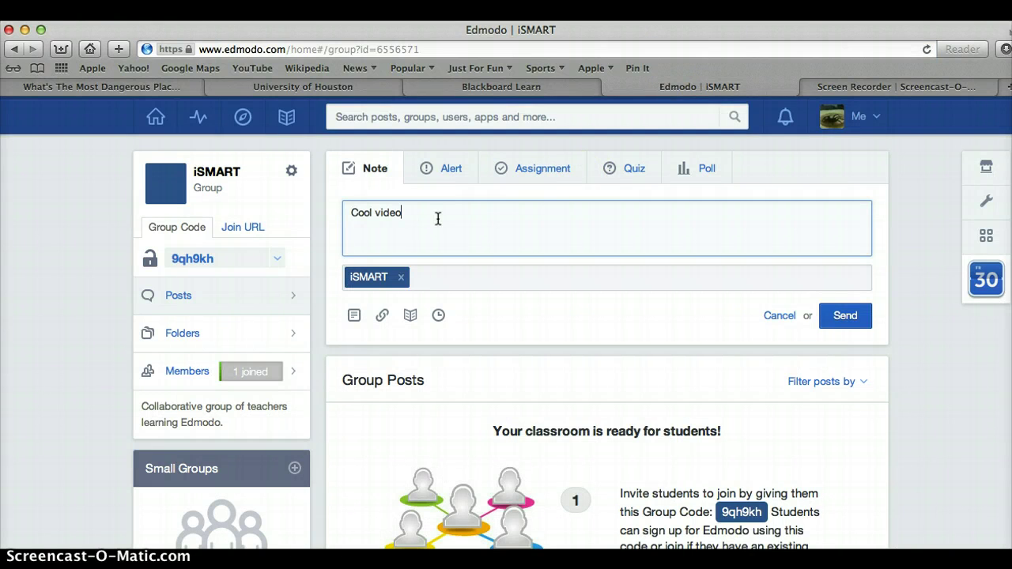
Step: Add a colon and paste the YouTube link after 'Cool video' in the note
text(:)
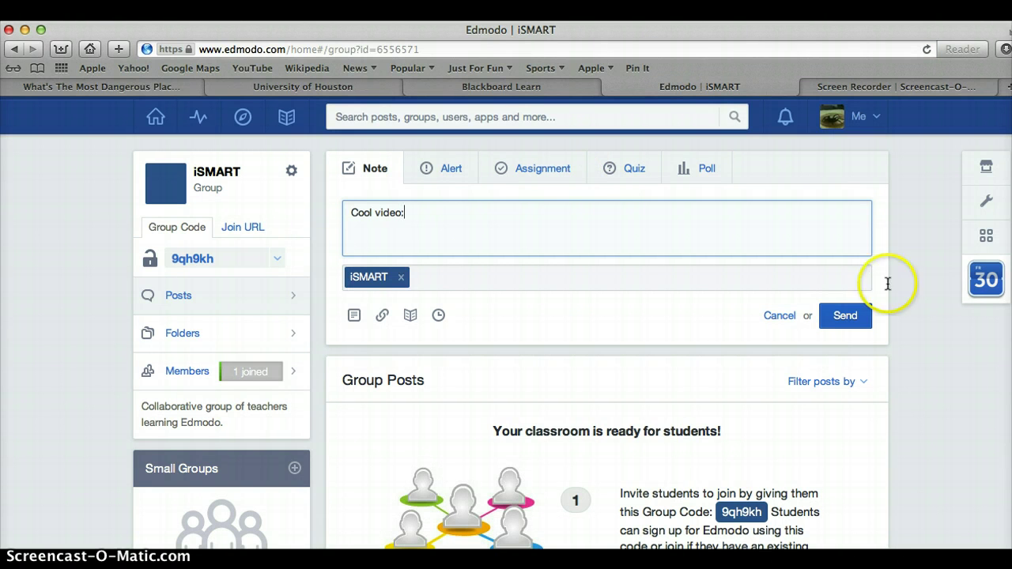
right_click(460, 214)
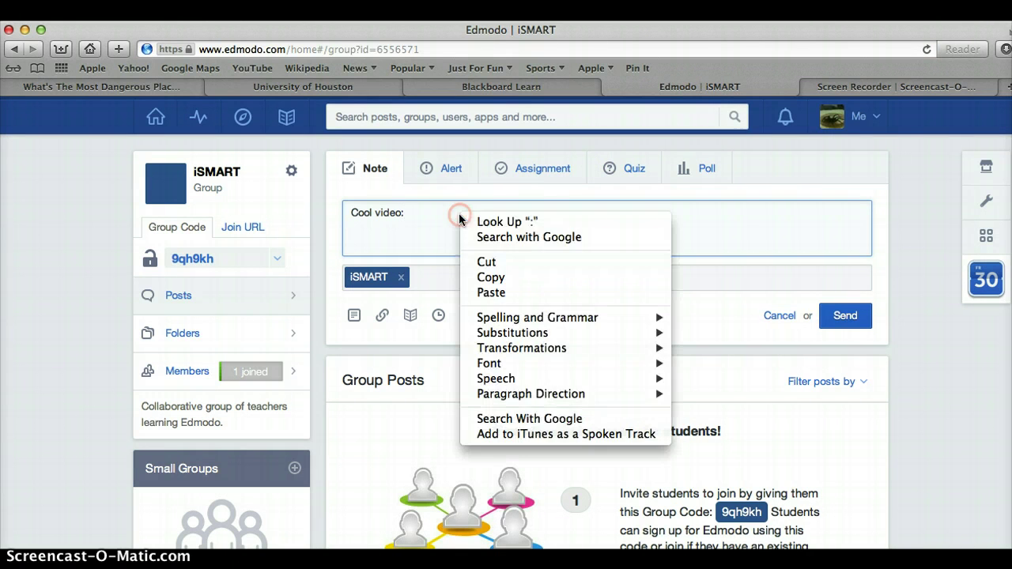
click(503, 295)
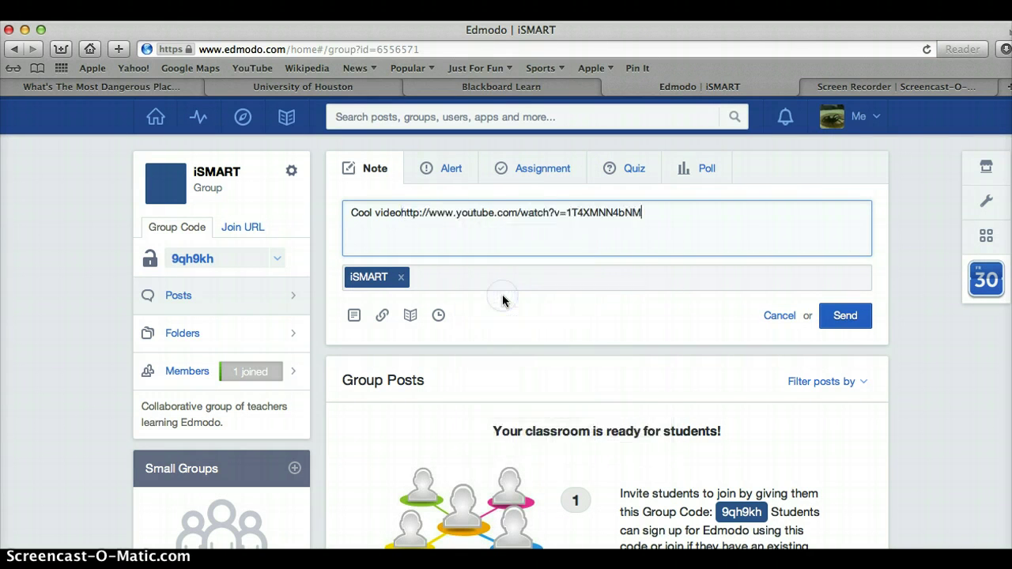
click(402, 212)
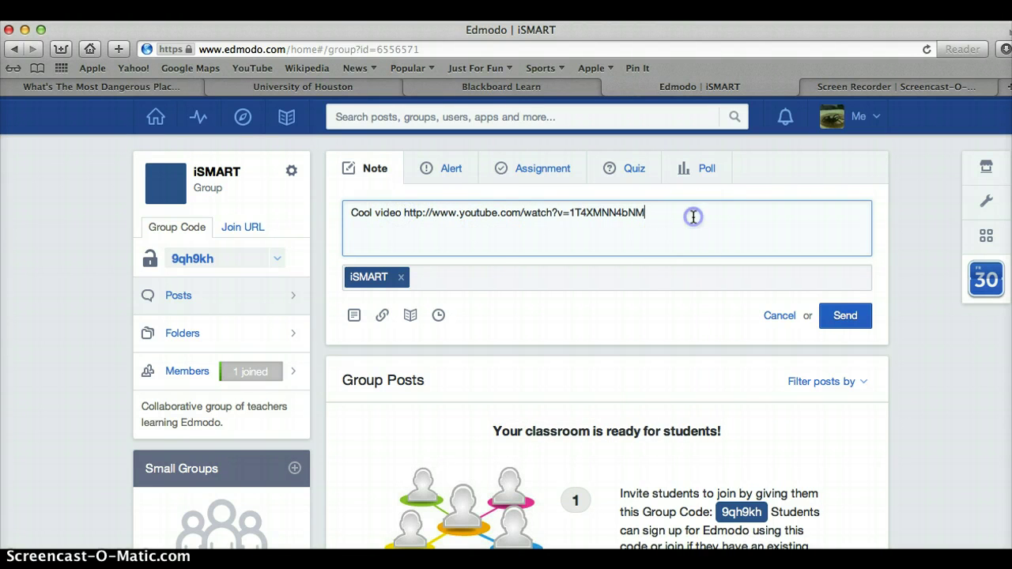
key(Return)
Step: Replace the note's recipients with the iSMART group and send the 'Cool video' YouTube note
click(506, 283)
text(mr)
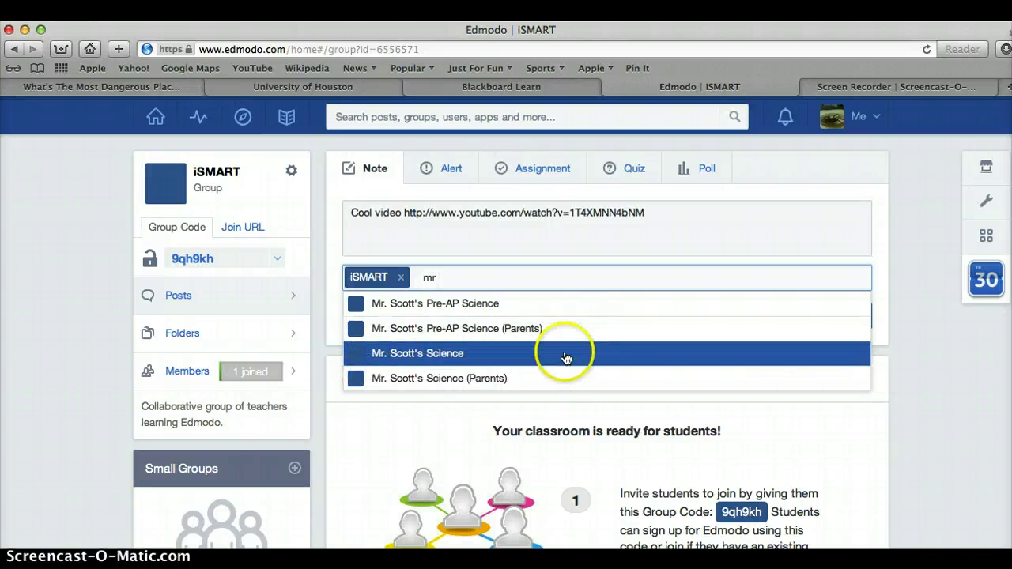
key(BackSpace)
key(BackSpace)
key(BackSpace)
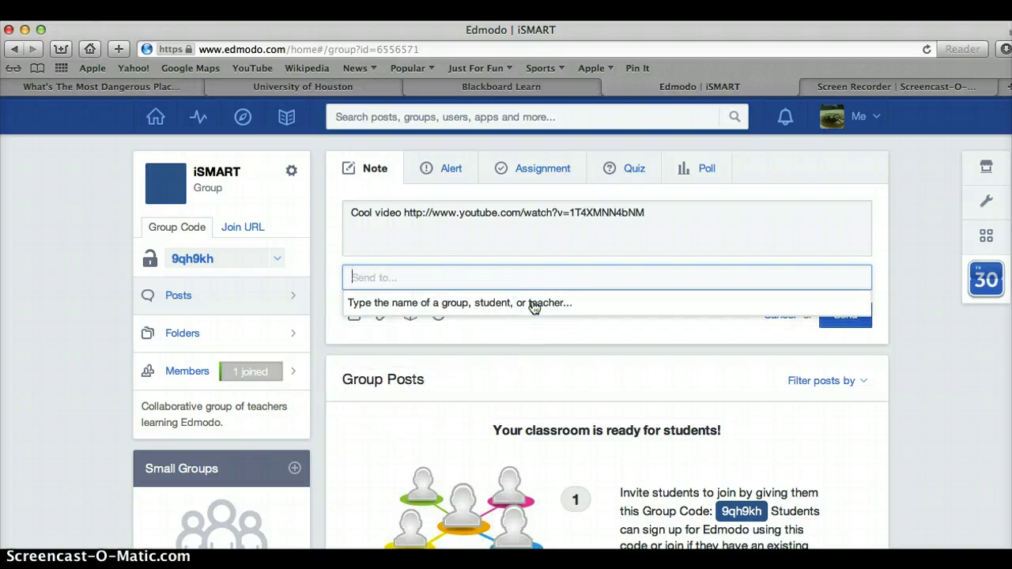
text(i)
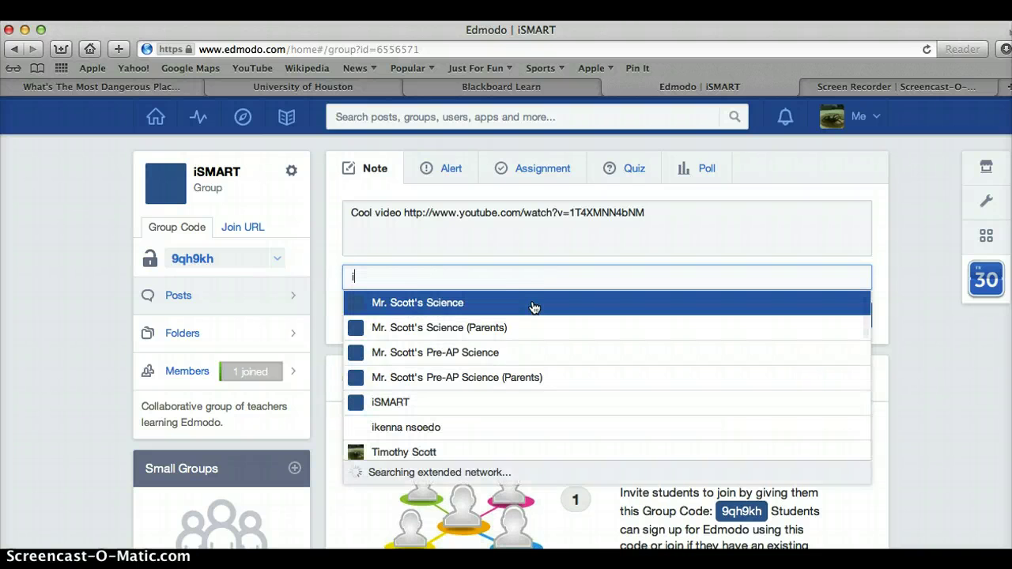
click(500, 406)
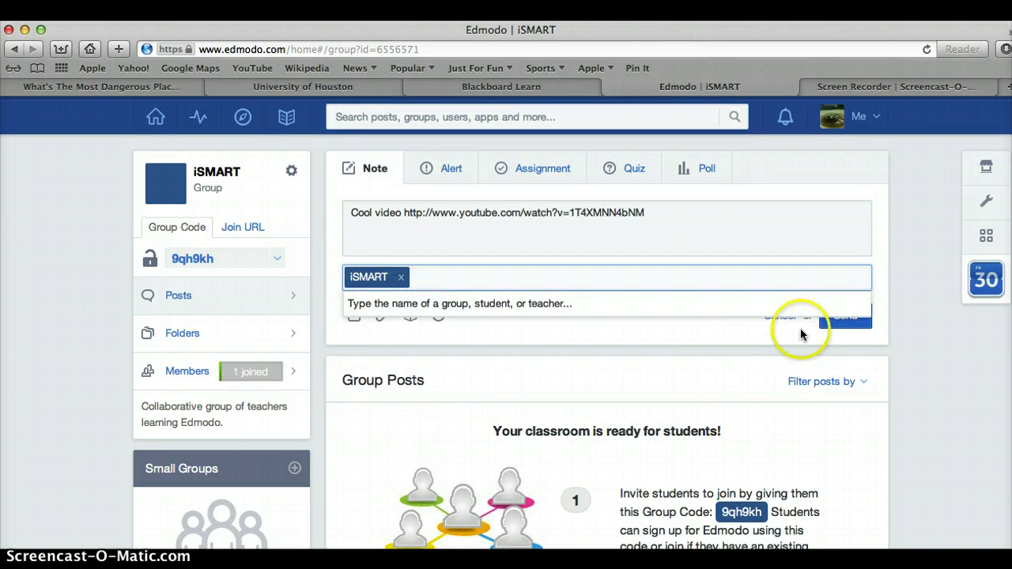
click(830, 326)
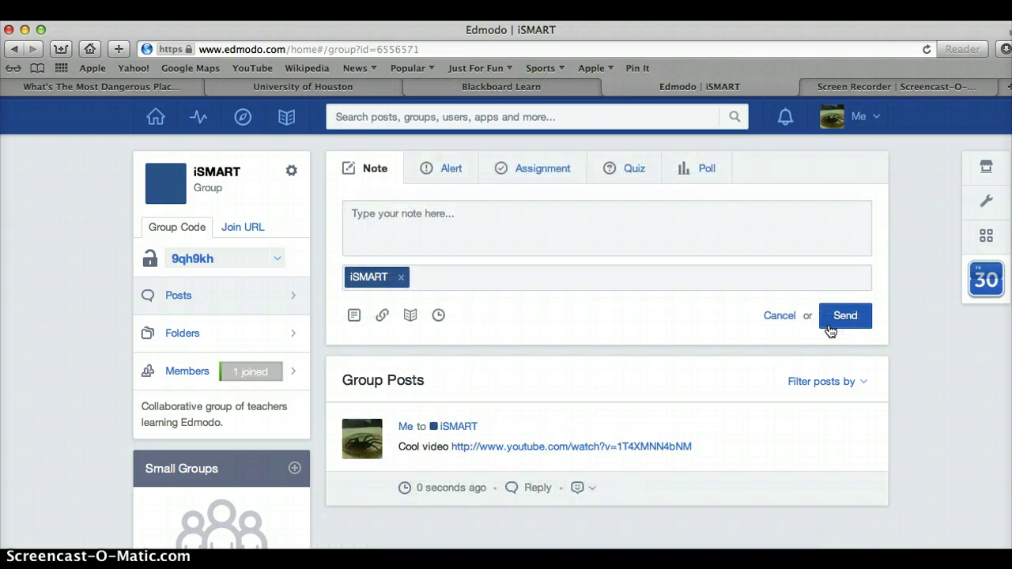